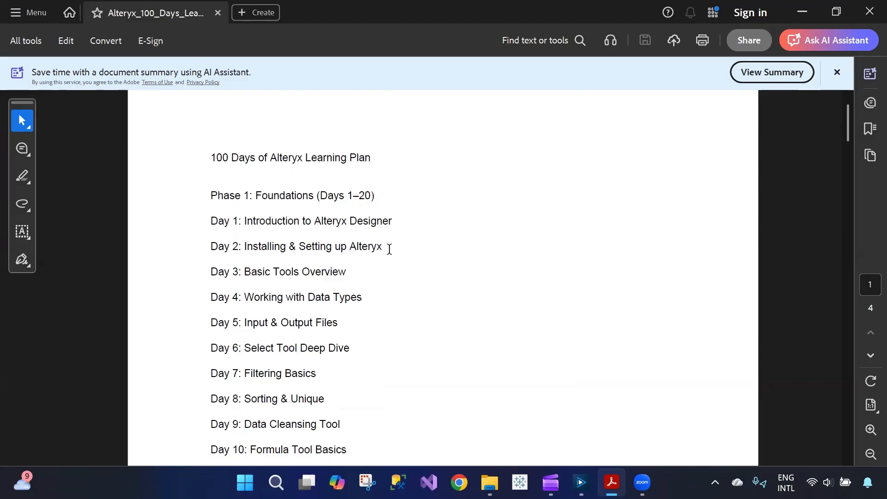
Step: Review the Day 2 and Day 3 topics in the 100 Days of Alteryx Learning Plan
left_click_drag(380, 248, 210, 248)
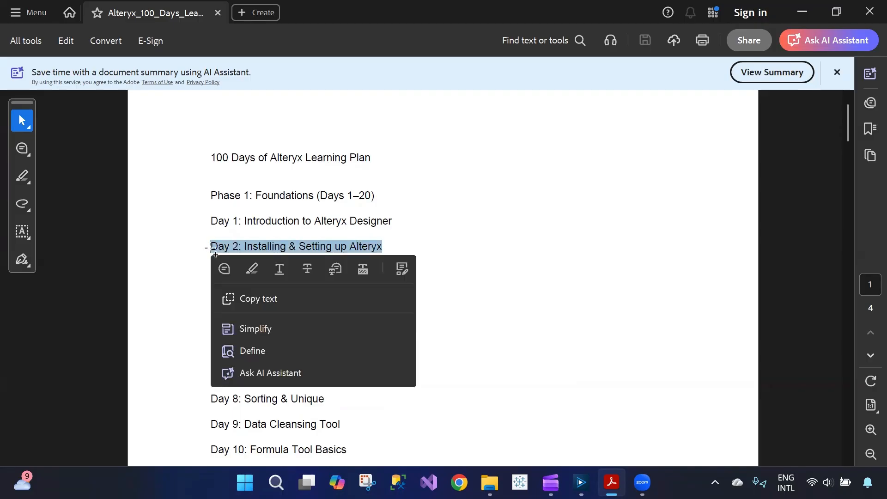
left_click(393, 244)
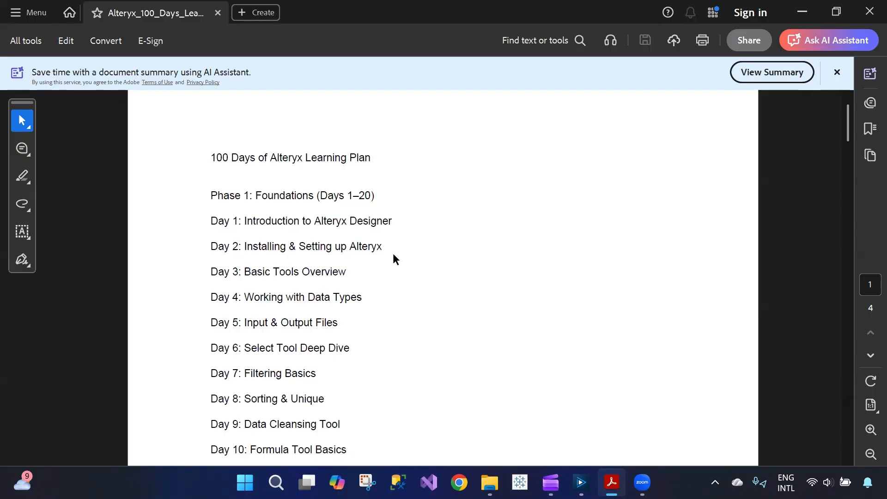
left_click_drag(388, 247, 213, 245)
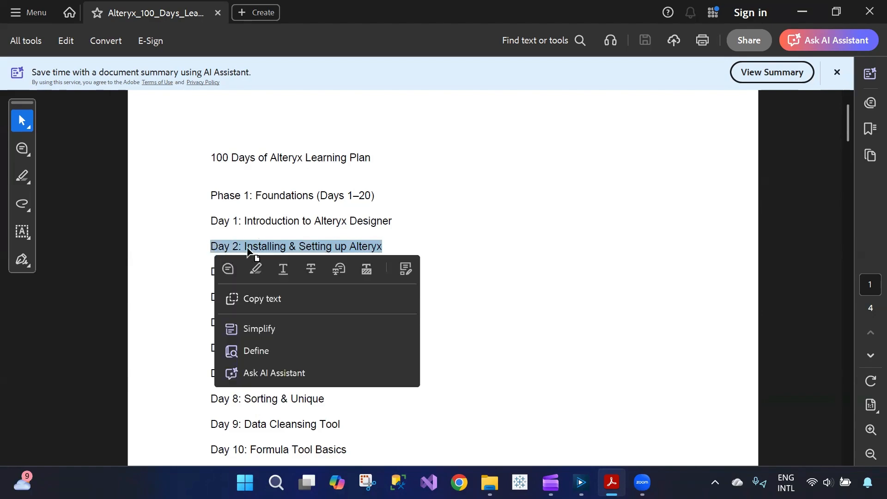
left_click(415, 239)
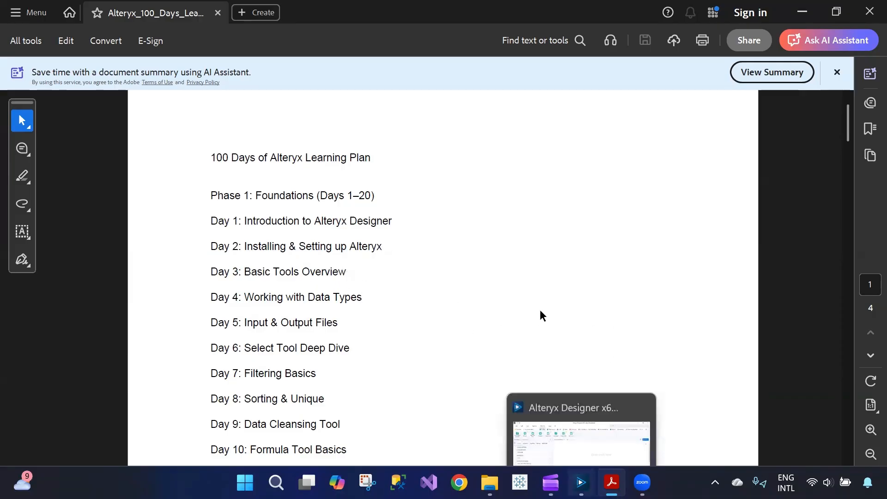
left_click_drag(209, 272, 361, 268)
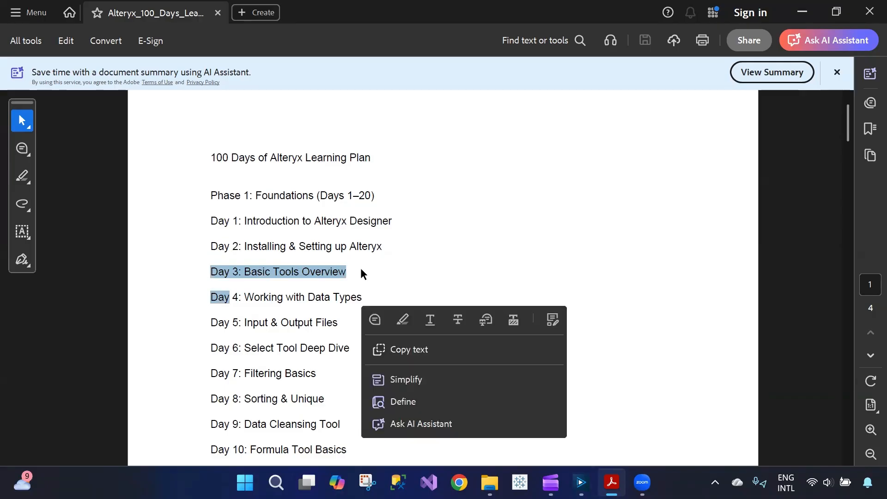
left_click(354, 263)
Step: Switch to Alteryx Designer and display the favorite tools
left_click(581, 482)
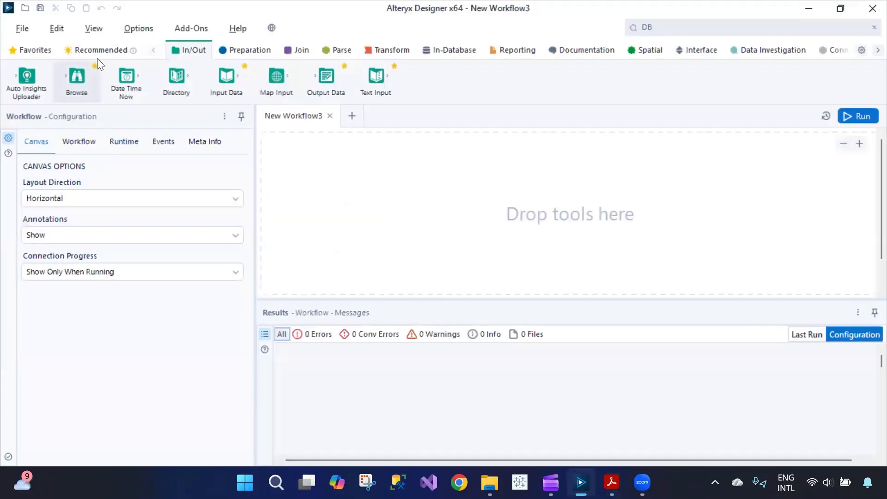
left_click(35, 51)
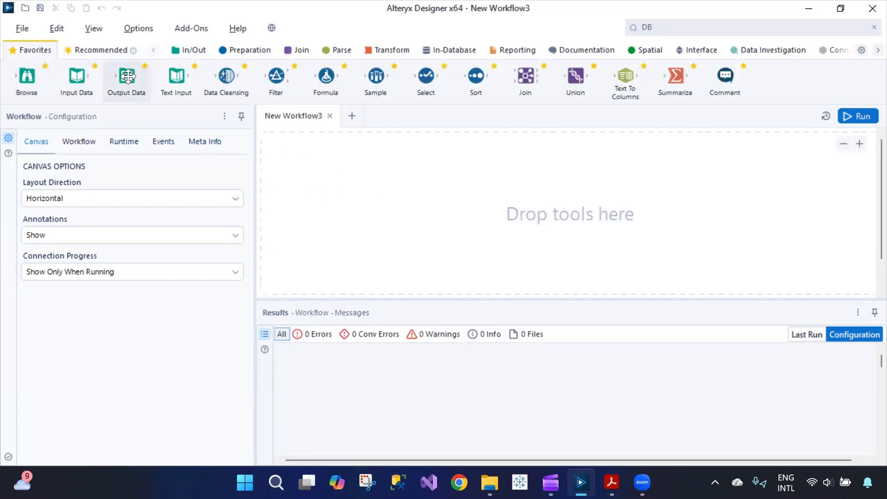
left_click_drag(91, 76, 92, 75)
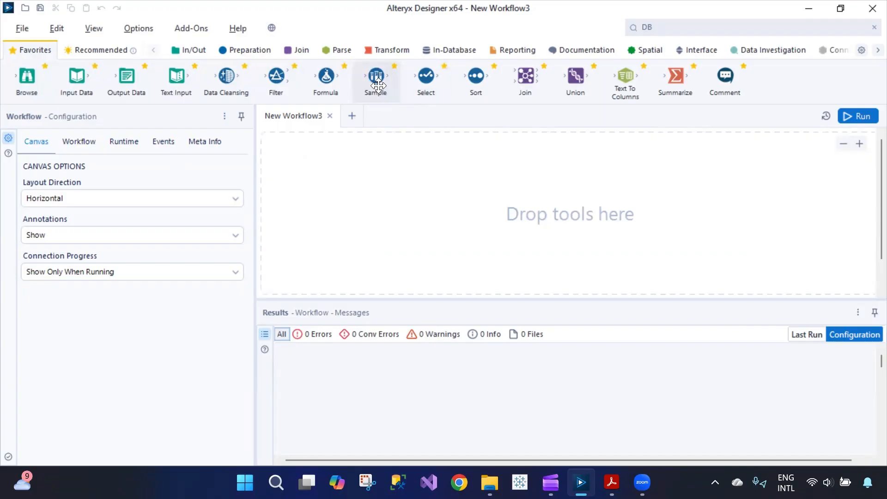
Step: Try running the workflow with only a Sample tool on the canvas, and delete that tool
mouse_move(376, 87)
left_click_drag(372, 89, 370, 191)
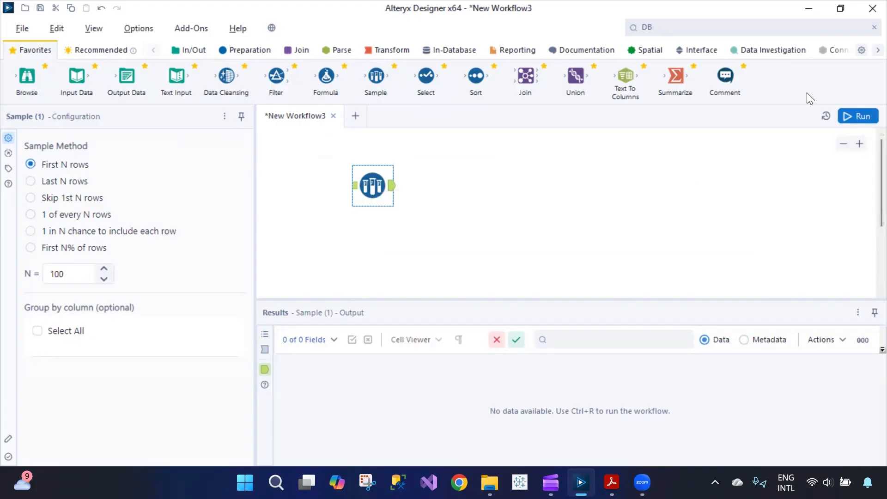
left_click(858, 116)
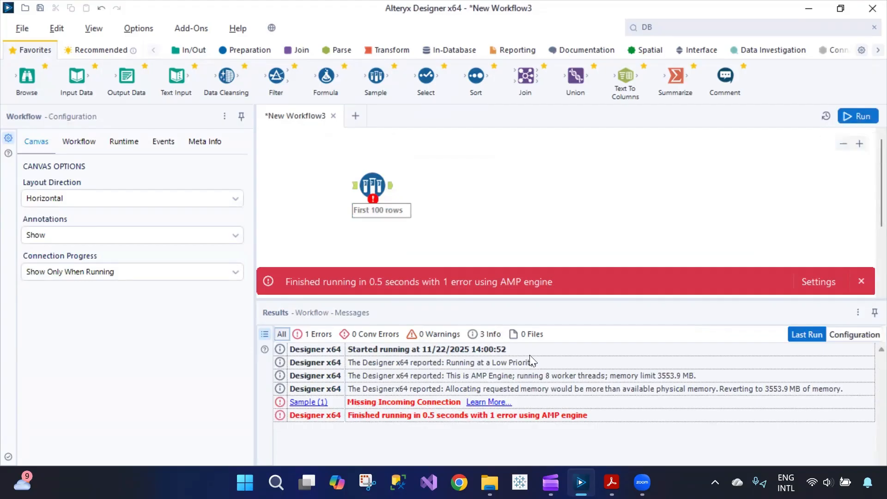
left_click(372, 187)
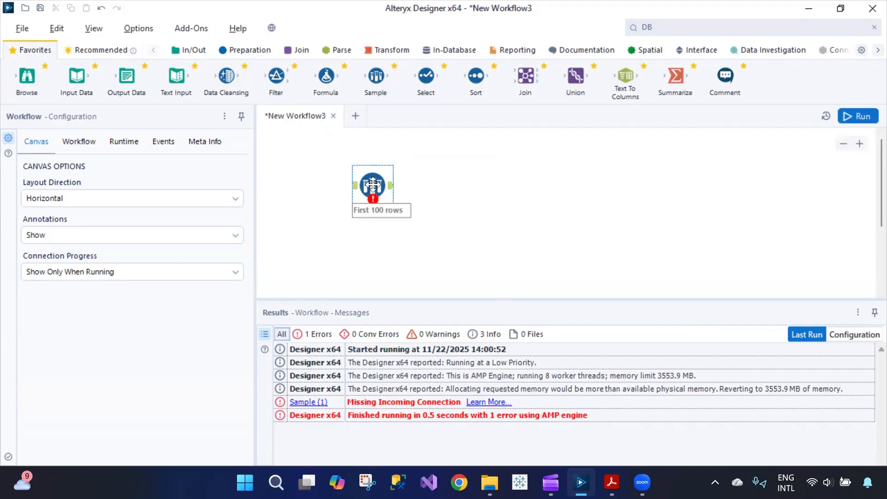
key("Delete")
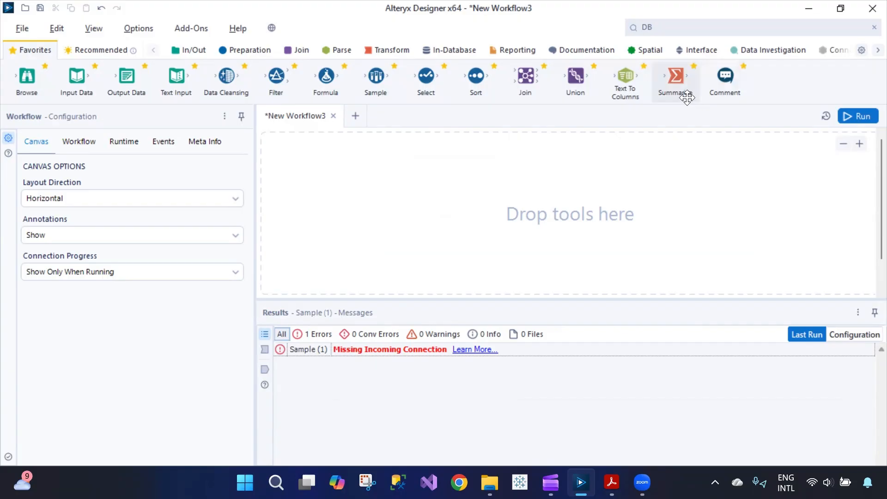
Step: Place a Summarize tool on the canvas and remove it again
left_click_drag(679, 87, 464, 187)
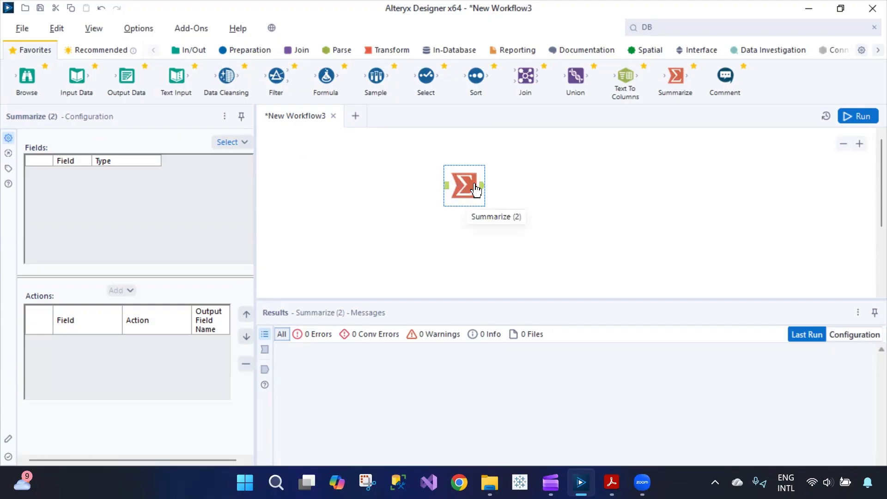
key("Delete")
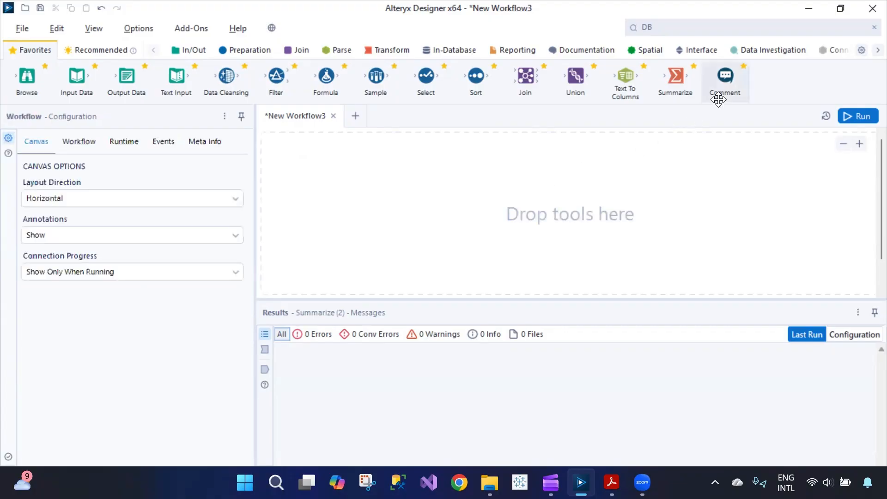
Step: Add a Comment tool to the canvas with the text "This is our first workflow ."
left_click_drag(724, 78, 521, 190)
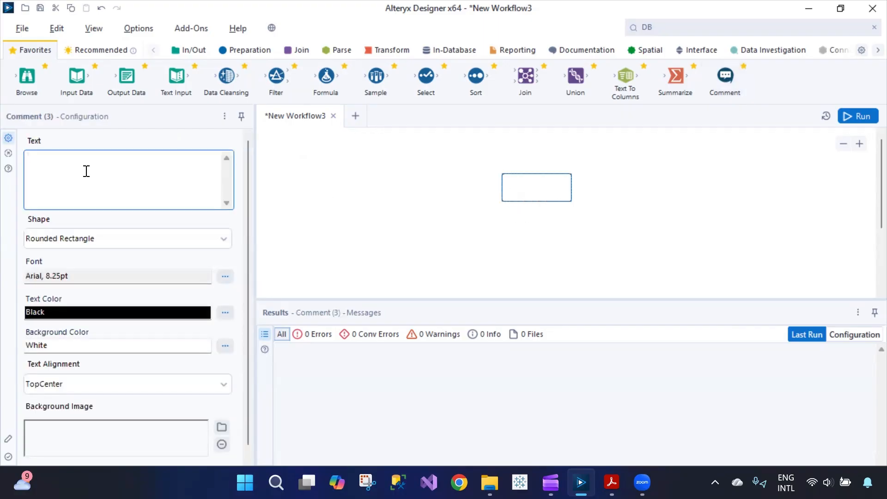
type("This is our first w")
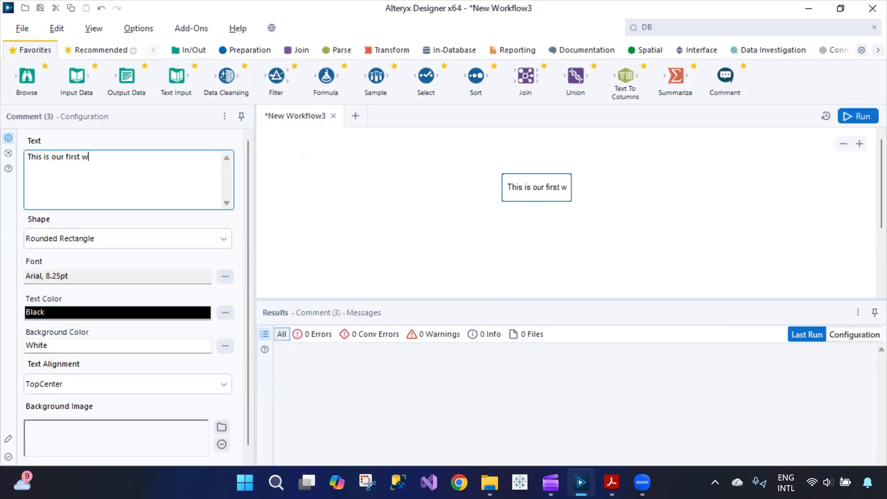
type("ork")
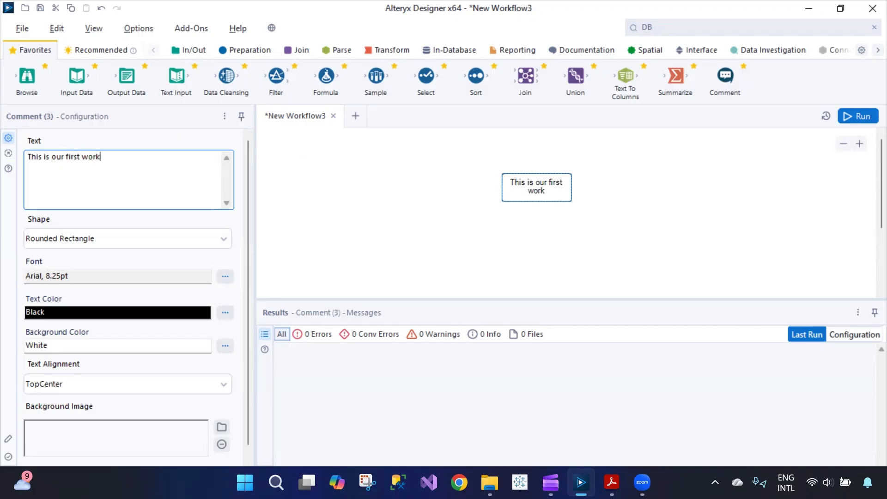
type("flow .")
left_click(318, 234)
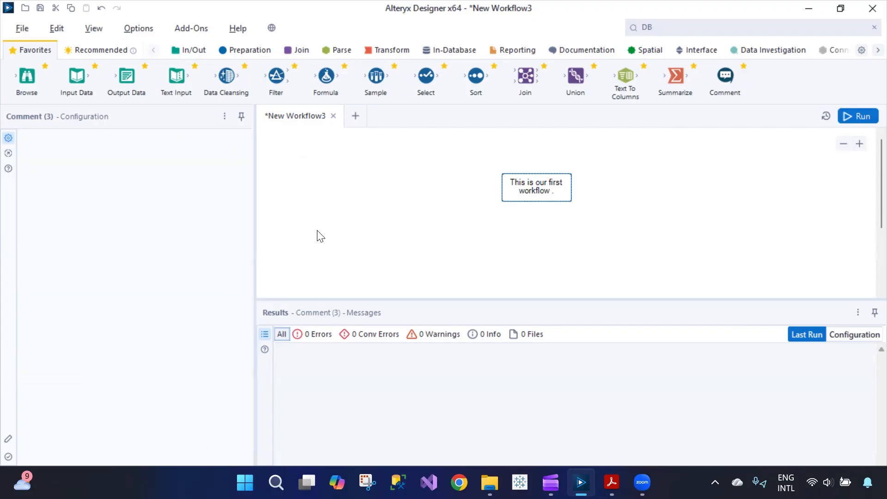
Step: Set the comment's shape to Rectangle and its text color to Gray
left_click(533, 191)
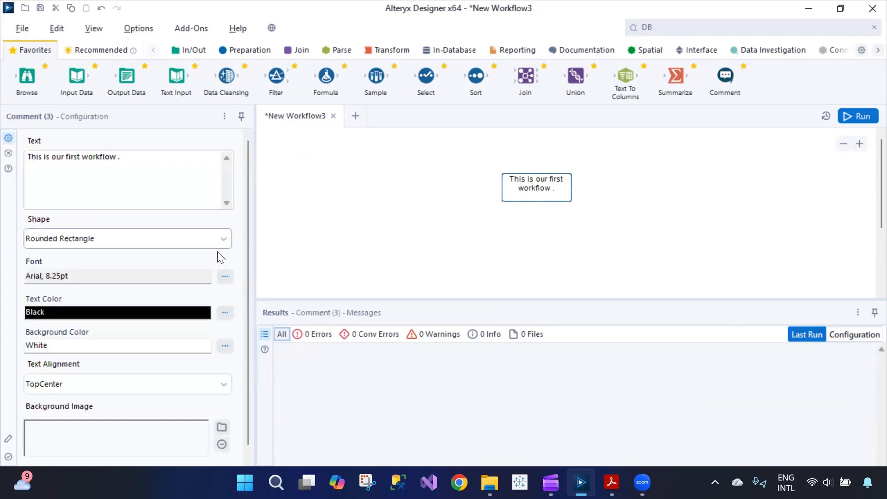
left_click(218, 239)
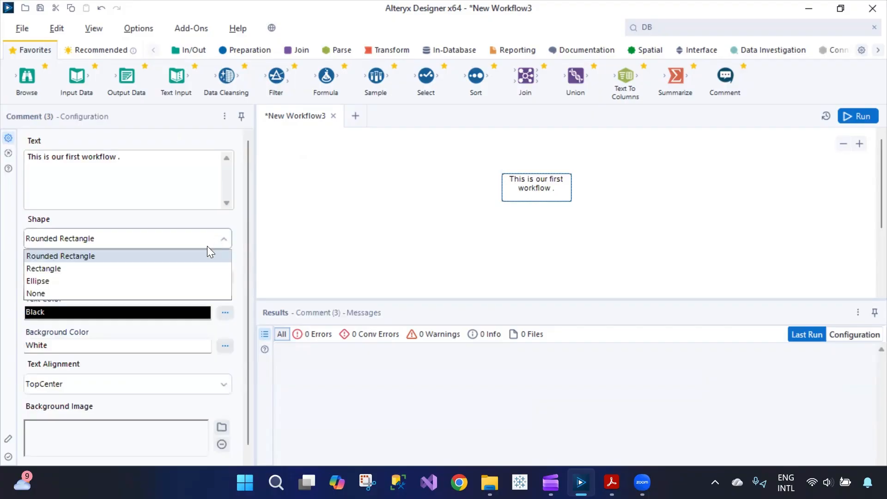
left_click(95, 269)
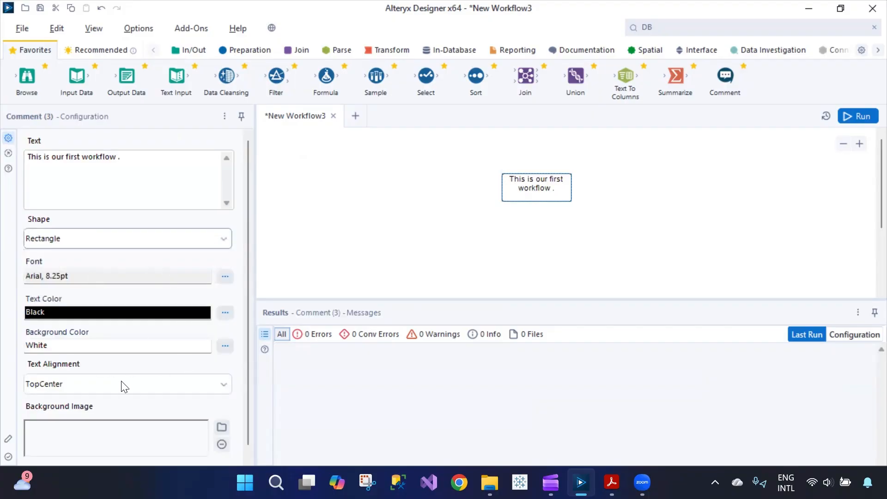
left_click(224, 313)
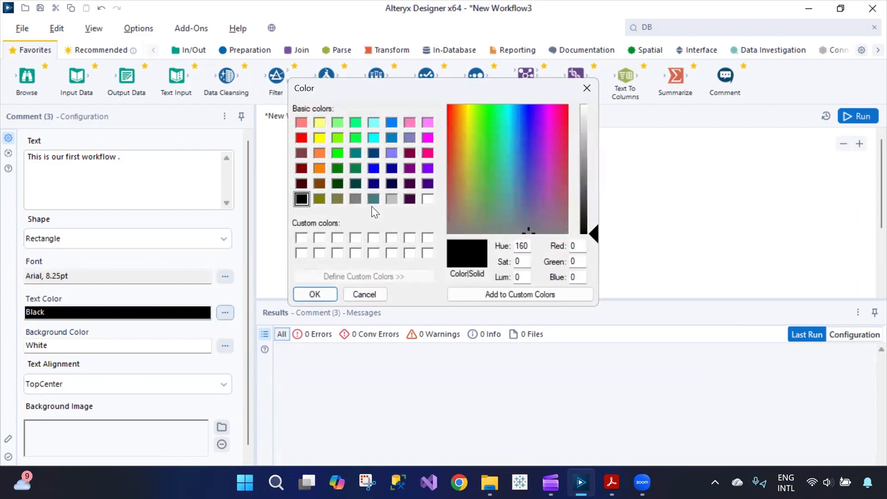
left_click(356, 199)
left_click(324, 294)
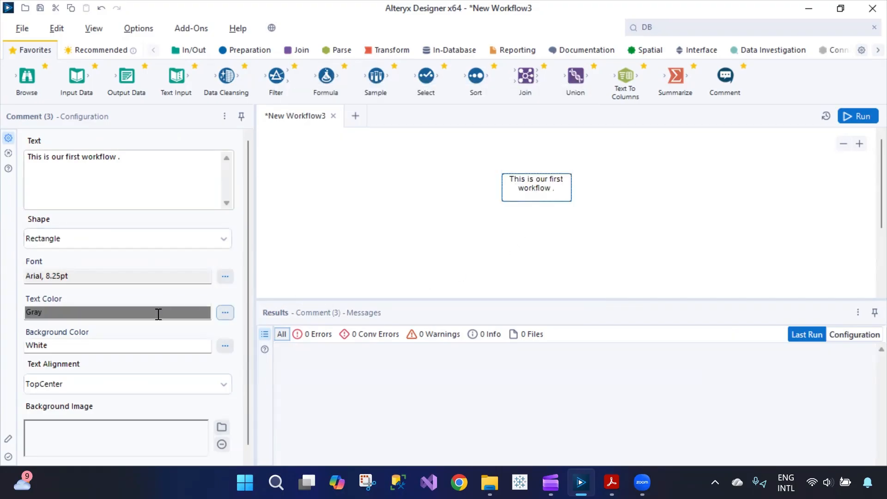
Step: Set the comment's text alignment to Center and apply the formatting on the canvas
left_click(153, 390)
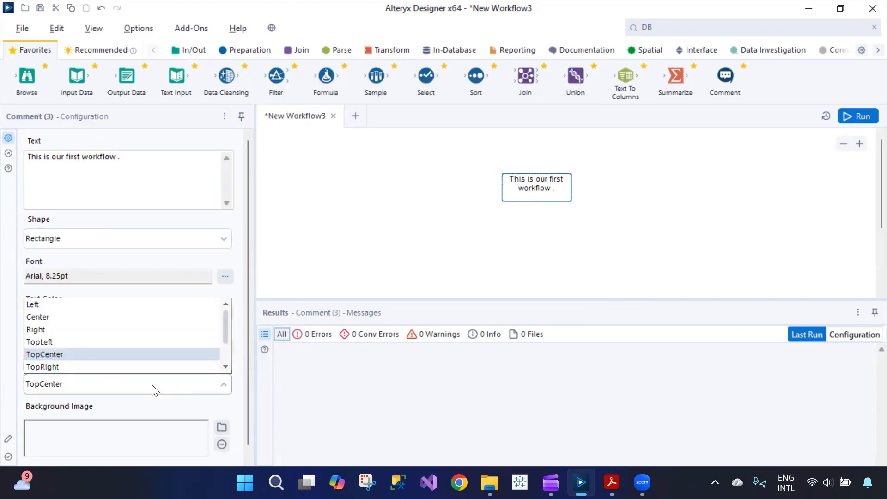
left_click(79, 317)
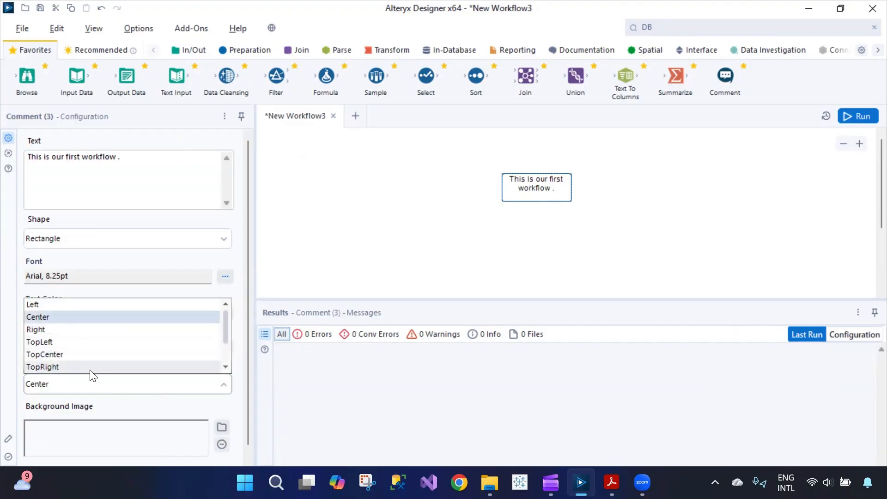
left_click(65, 317)
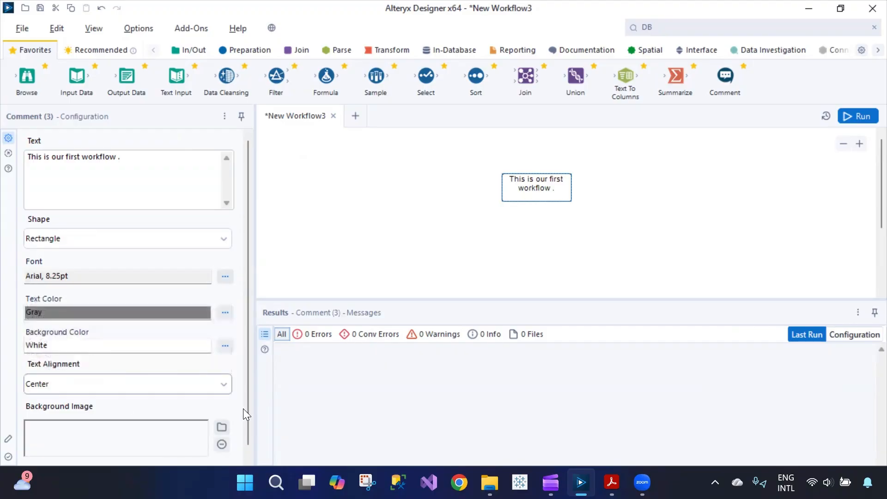
scroll(199, 412, "down", 1)
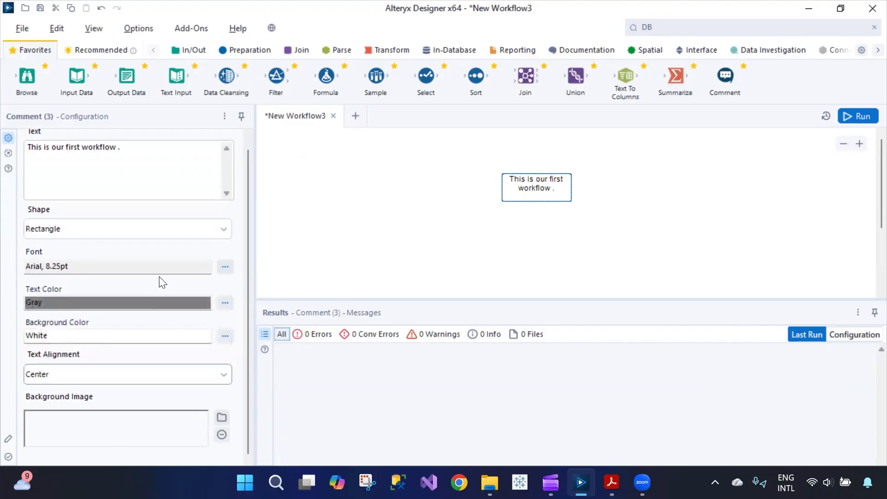
left_click(435, 234)
key("ctrl+r")
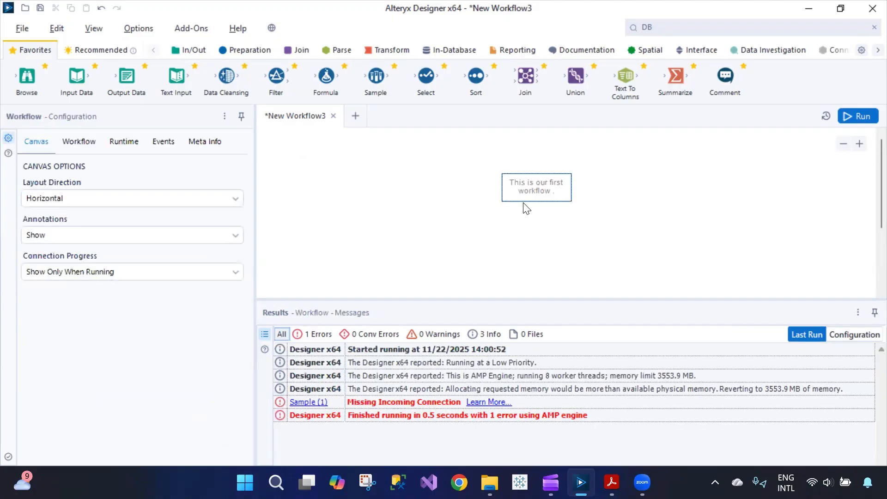
Step: Move the comment to the upper edge of the canvas and stretch it into a wide single-line banner
left_click_drag(540, 189, 760, 159)
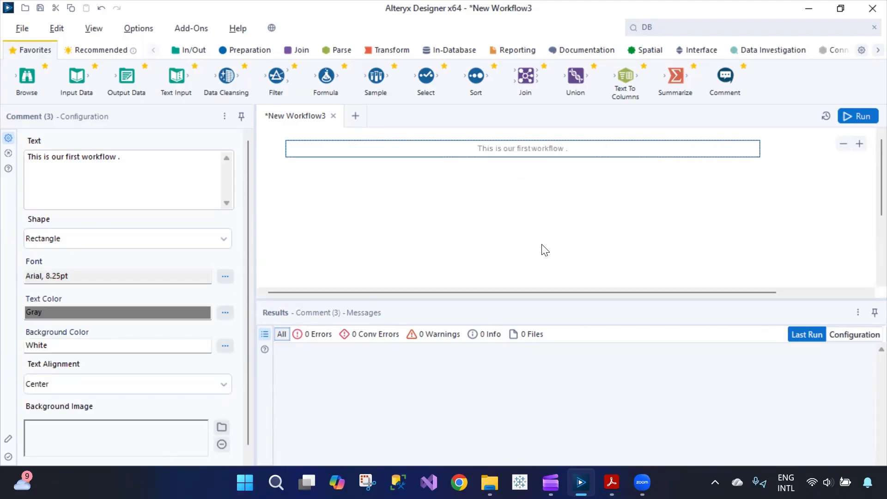
key("ctrl+r")
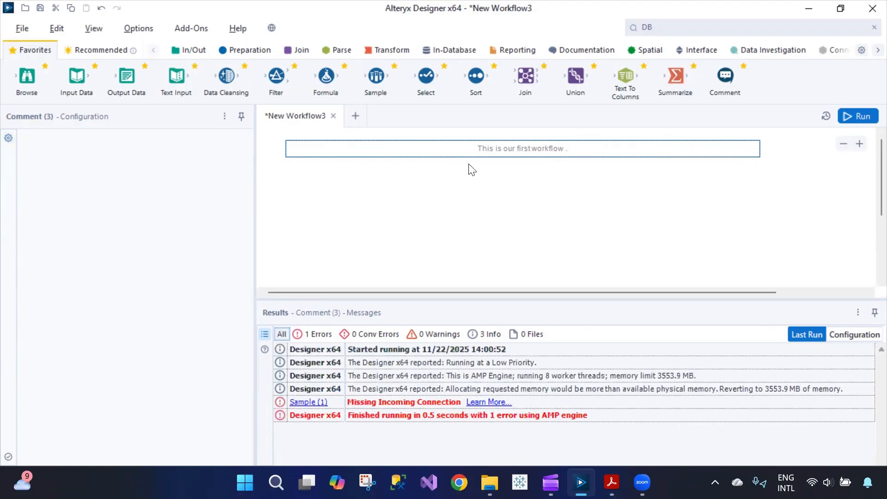
Step: Replace the comment's text with "This is sample workflow for Sales data"
left_click(499, 148)
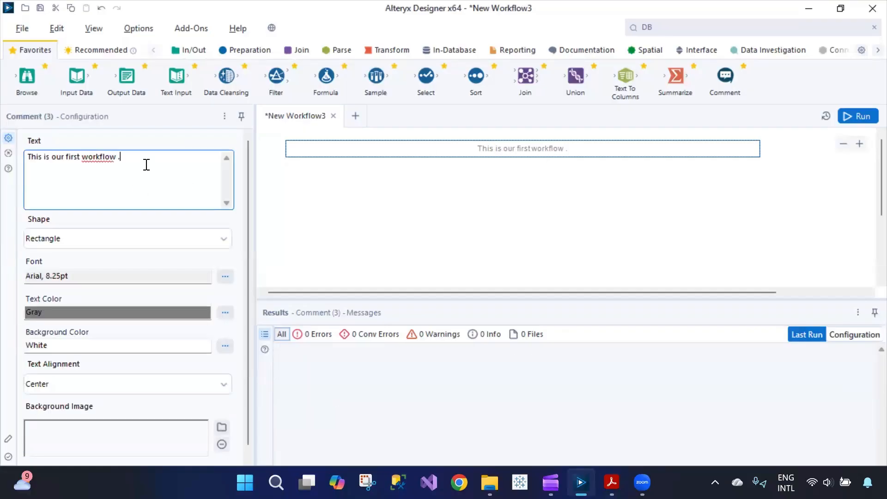
left_click_drag(145, 165, 8, 158)
type("Thi")
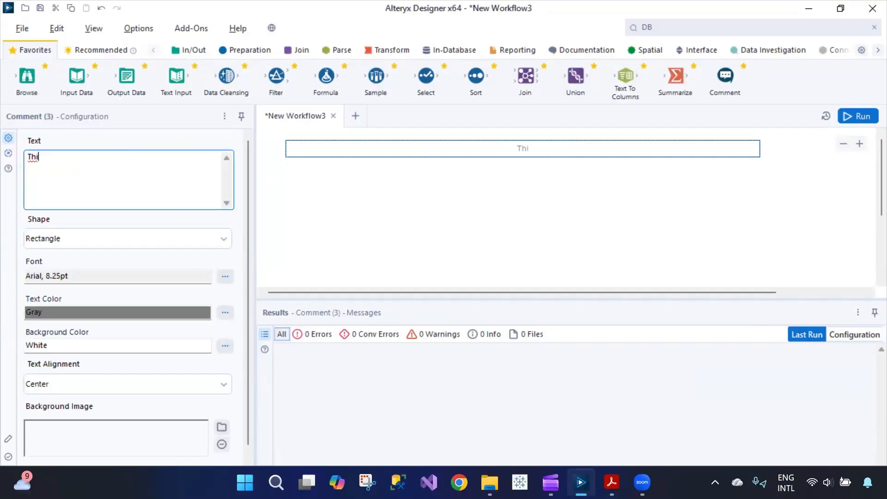
type("s is sample wo")
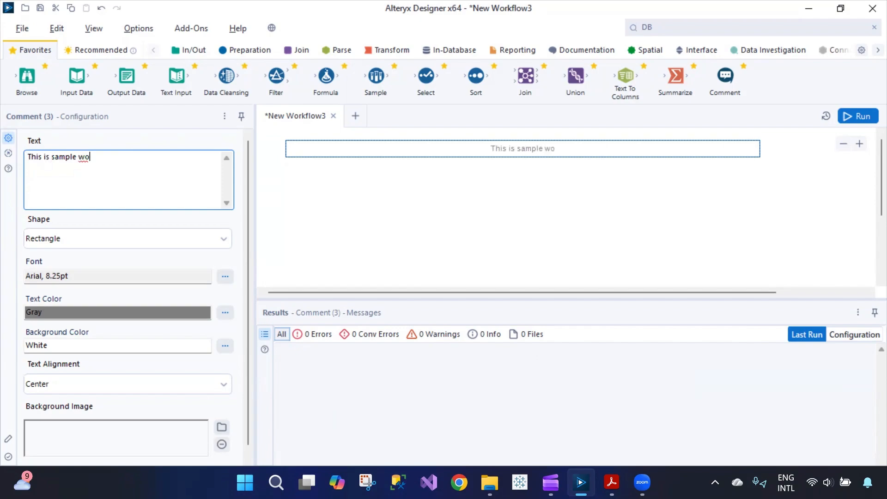
type("rkflow for")
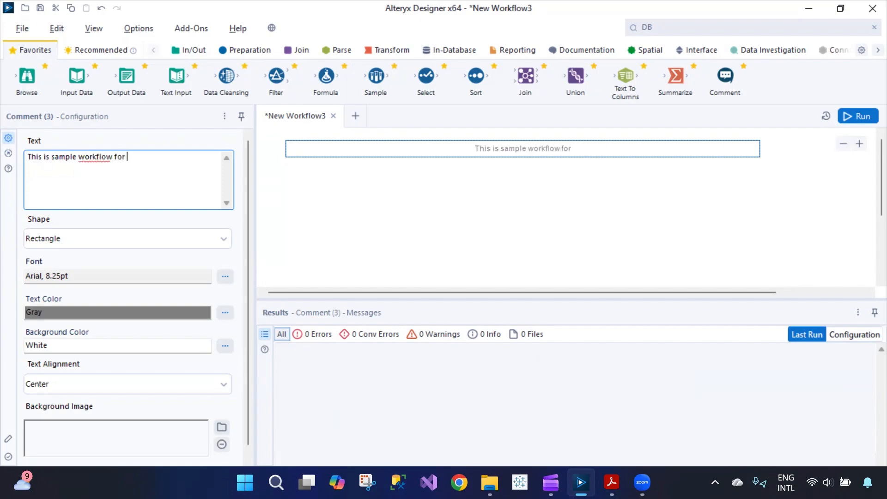
type(" Sales data")
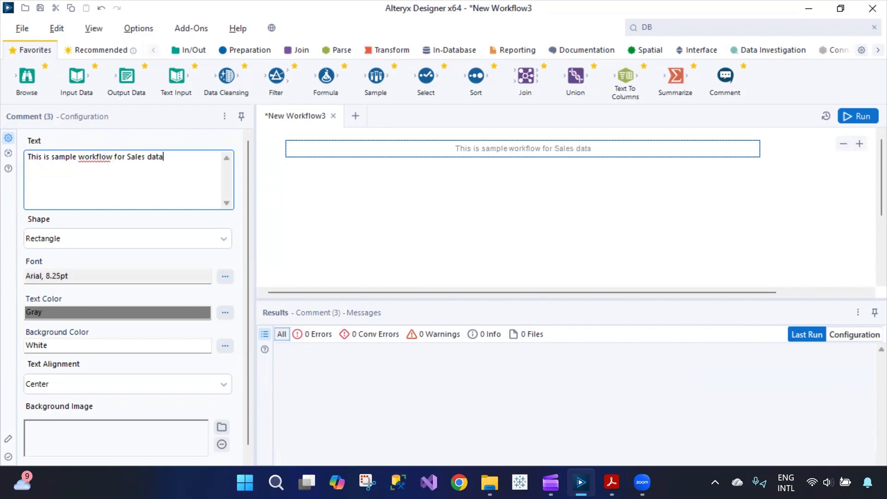
Step: Extend the comment banner's text to read "This is sample workflow for Sales dataset" and apply it on the canvas
type("set")
key("Return")
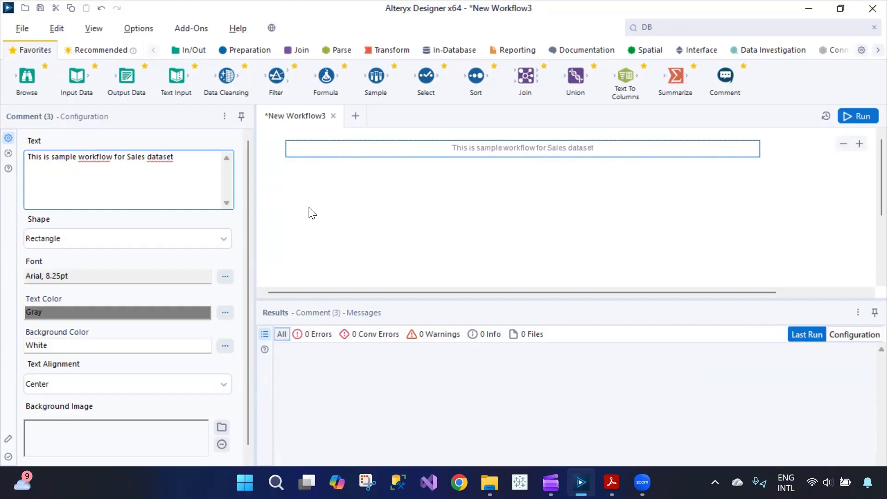
left_click(317, 199)
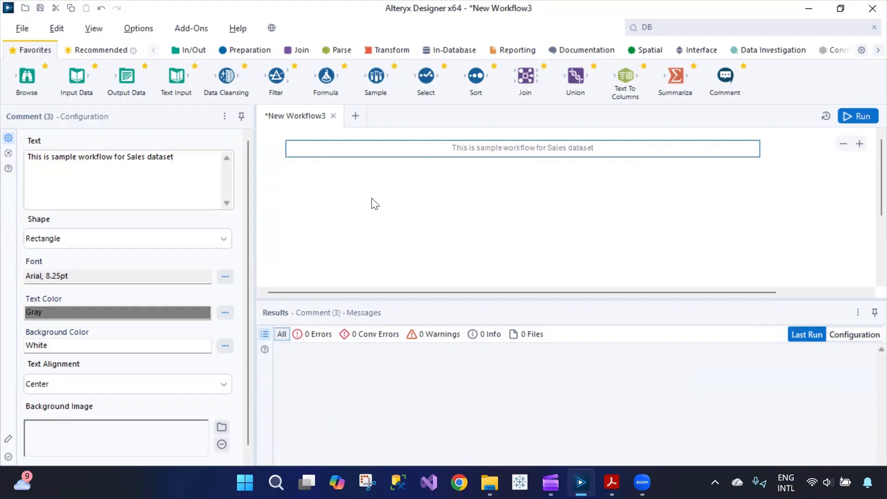
left_click(556, 148)
Step: Add an Input Data tool to the canvas below the start of the comment banner
left_click(96, 50)
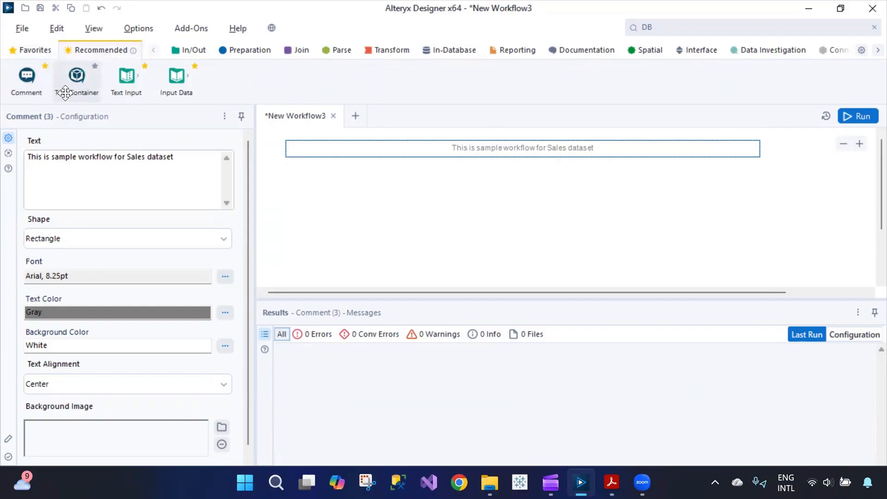
left_click(185, 55)
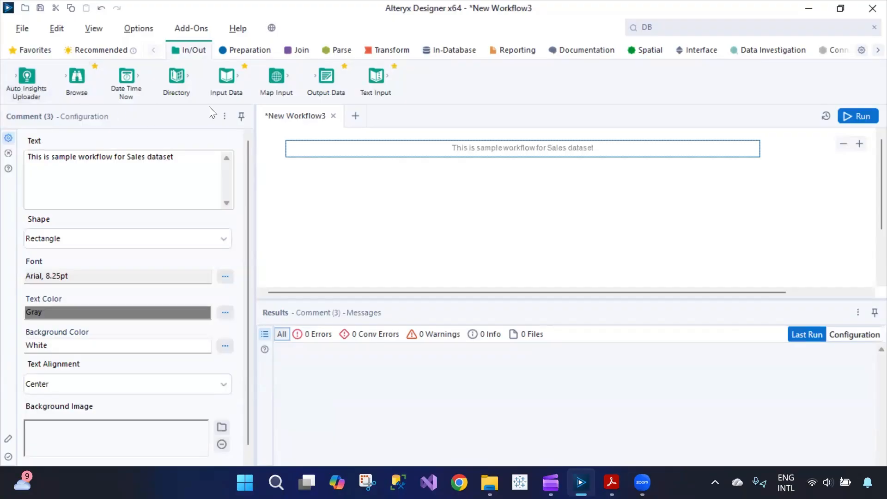
left_click_drag(227, 79, 314, 205)
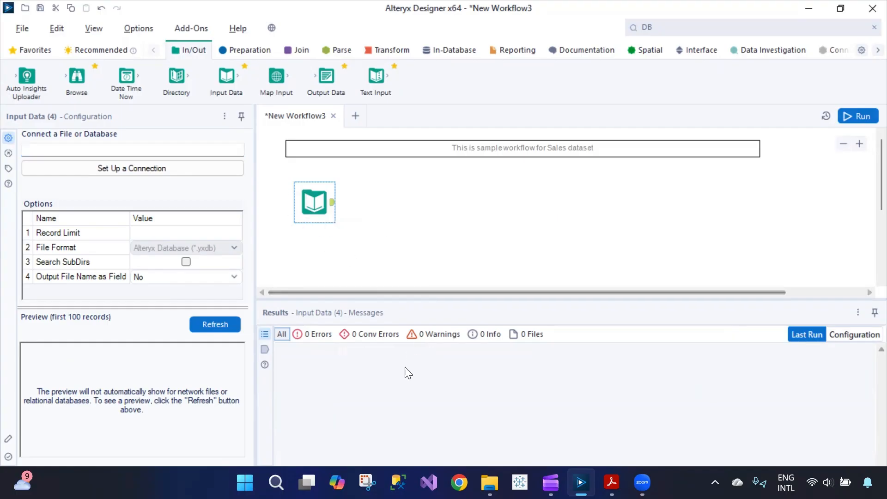
Step: Switch to File Explorer's Alteryx folder and open the Render Tool workflow from there
mouse_move(490, 483)
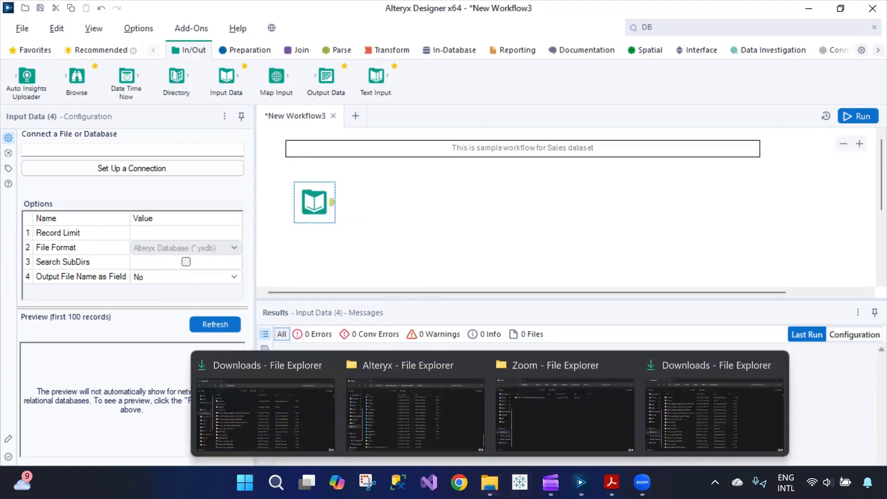
left_click(448, 426)
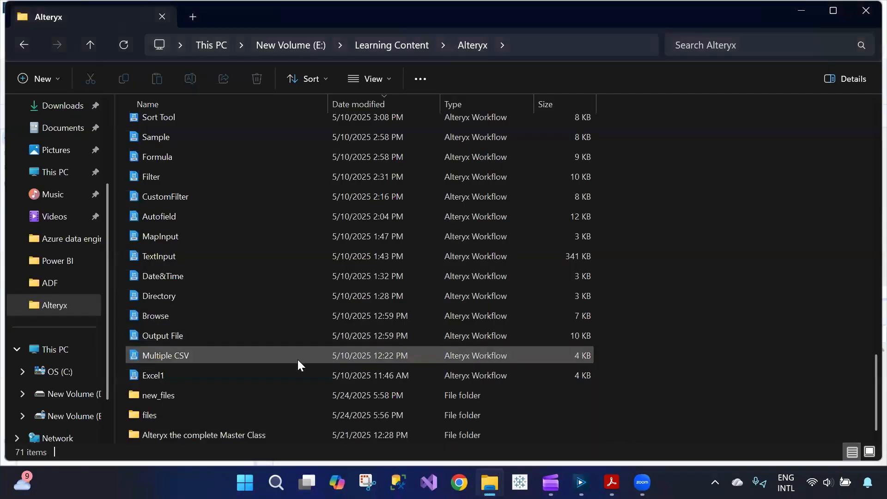
scroll(297, 360, "up", 3)
scroll(302, 303, "up", 10)
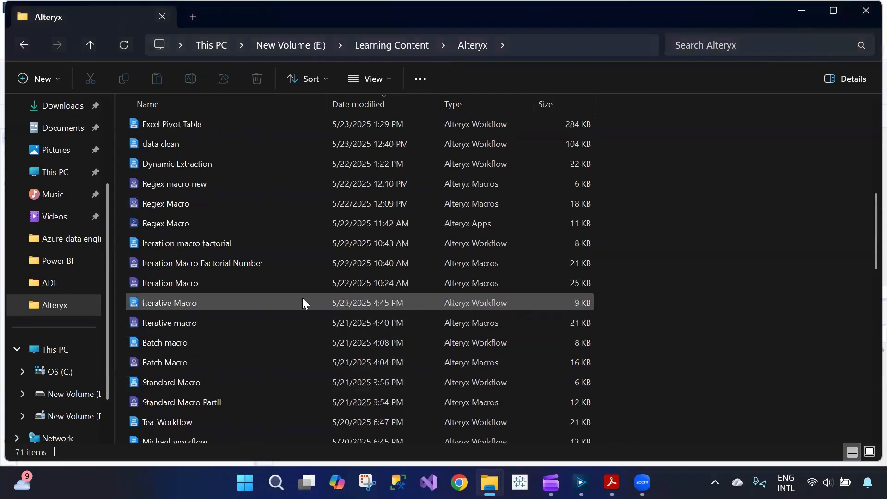
scroll(303, 303, "up", 6)
scroll(238, 295, "down", 9)
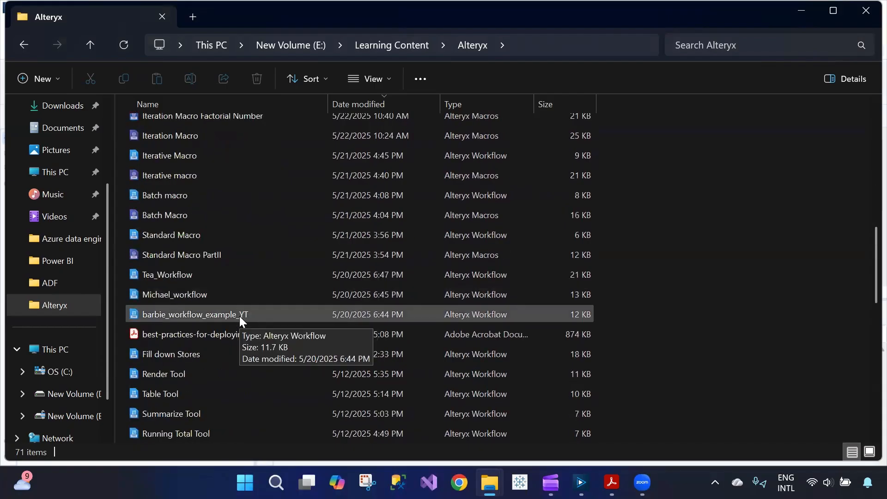
left_click(219, 375)
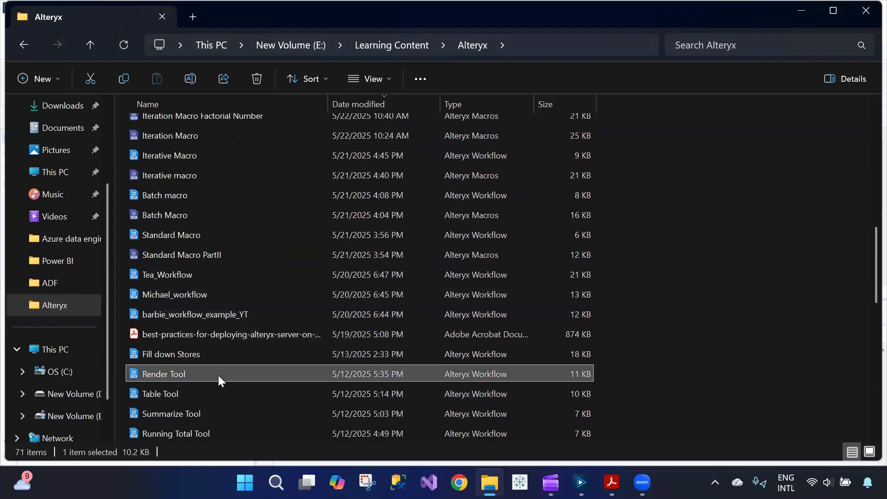
key("Return")
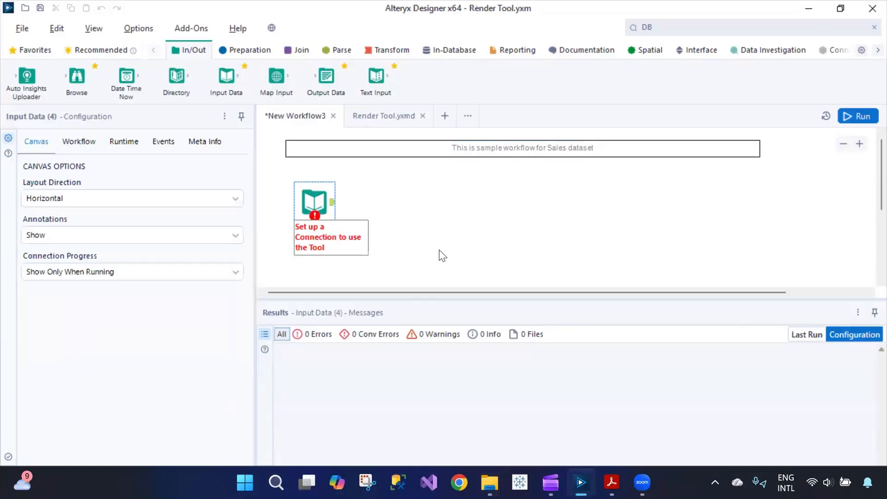
Step: Review the configurations of the Input Data, Table and Render tools in the Render Tool workflow
left_click(317, 187)
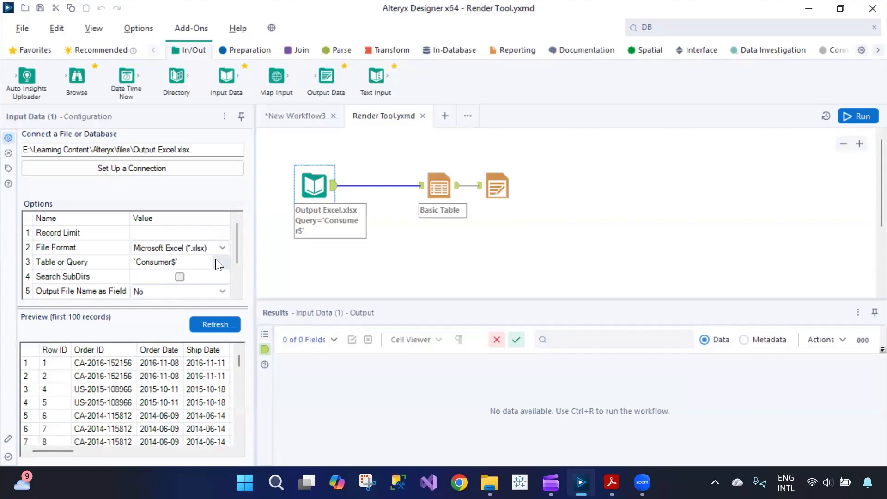
left_click(434, 178)
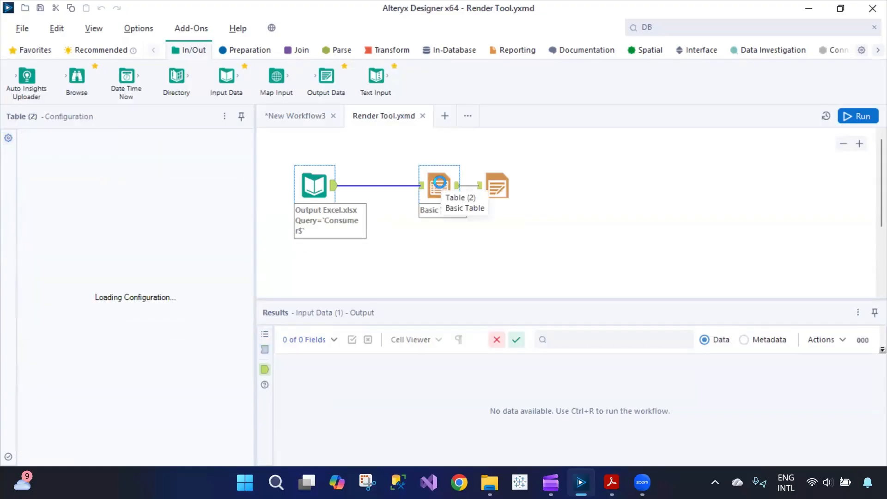
left_click(496, 179)
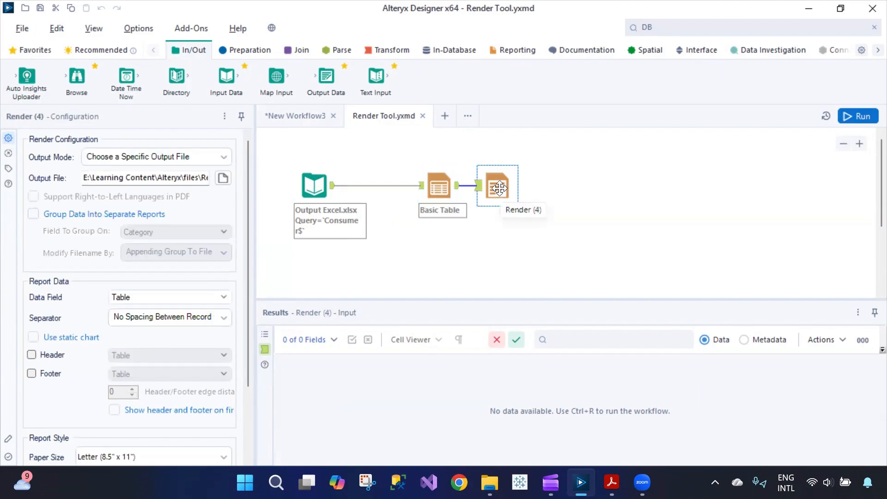
left_click(448, 189)
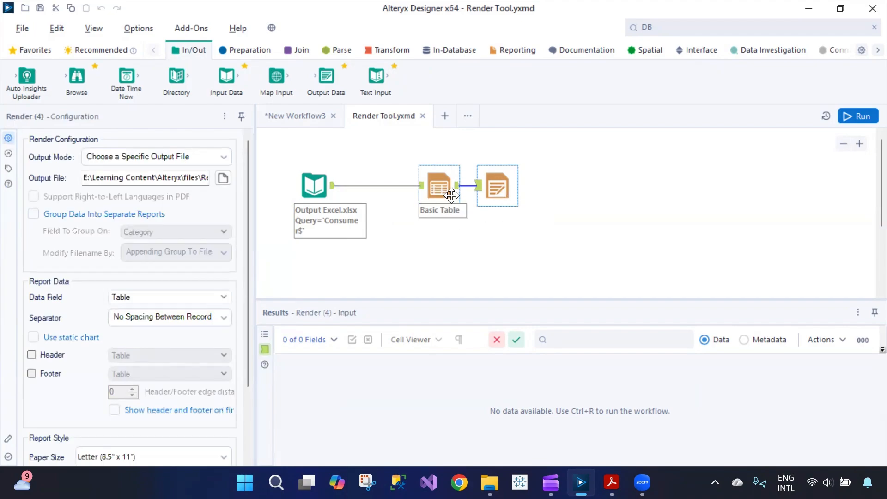
Step: Run the Render Tool workflow and examine the Table column of the records reaching the Render tool
left_click(855, 114)
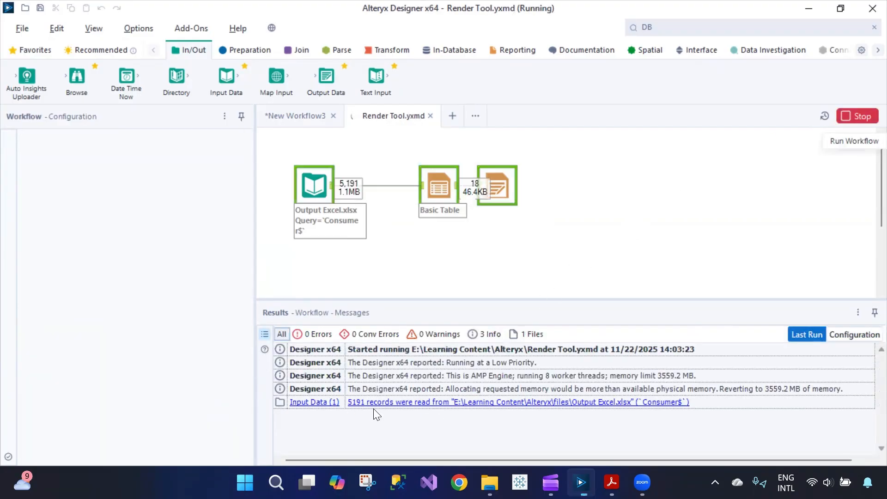
left_click(497, 192)
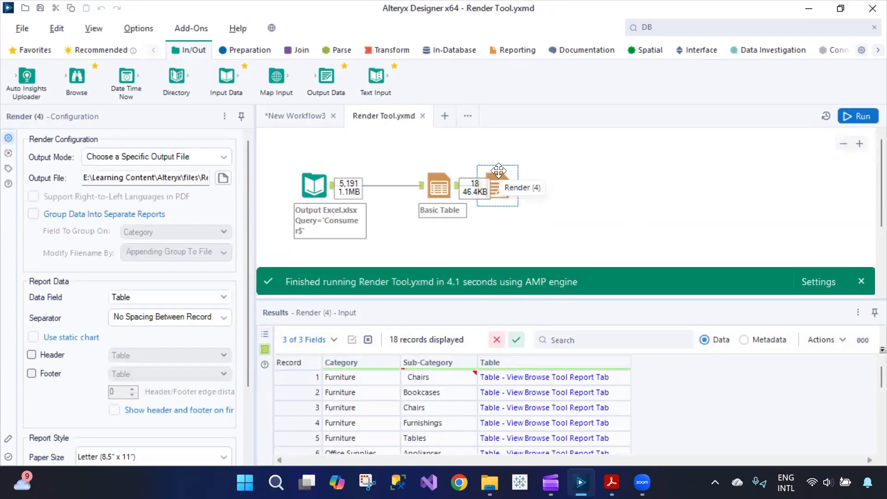
left_click(542, 377)
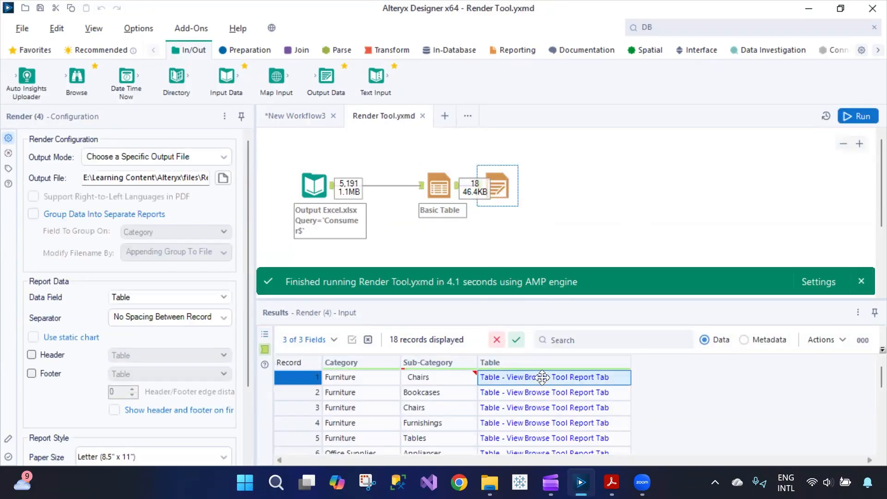
double_click(565, 377)
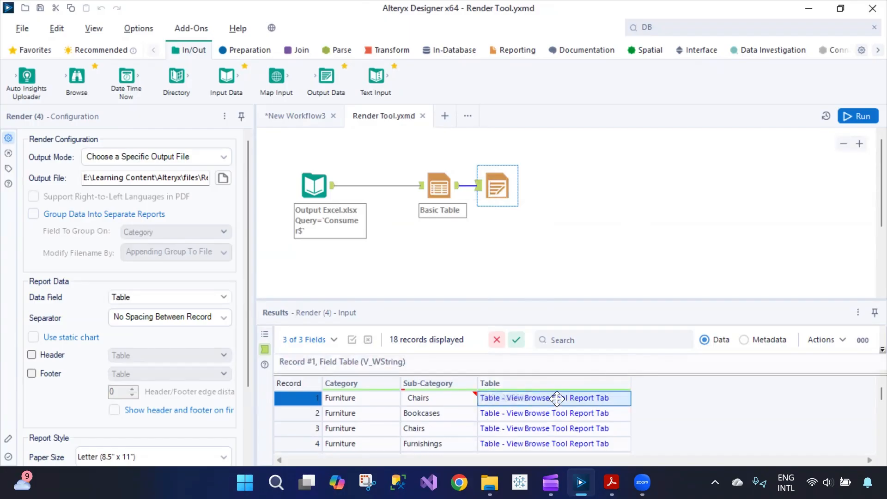
scroll(507, 424, "down", 5)
left_click(511, 428)
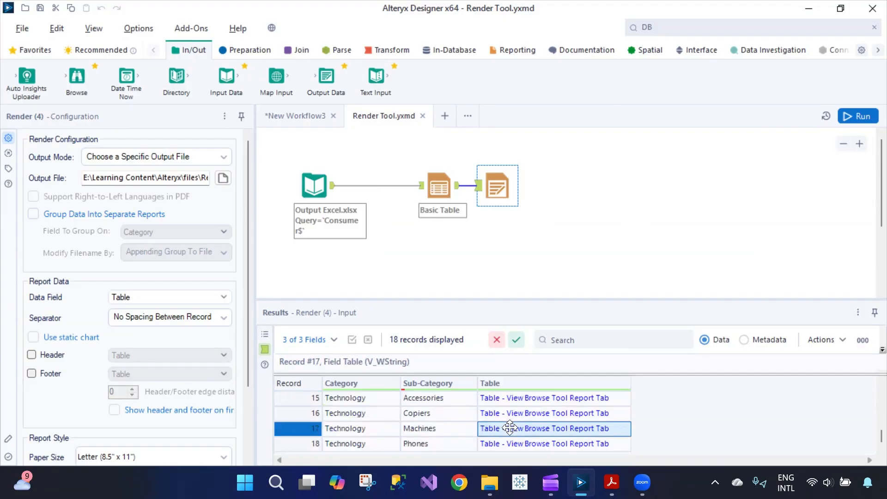
right_click(510, 428)
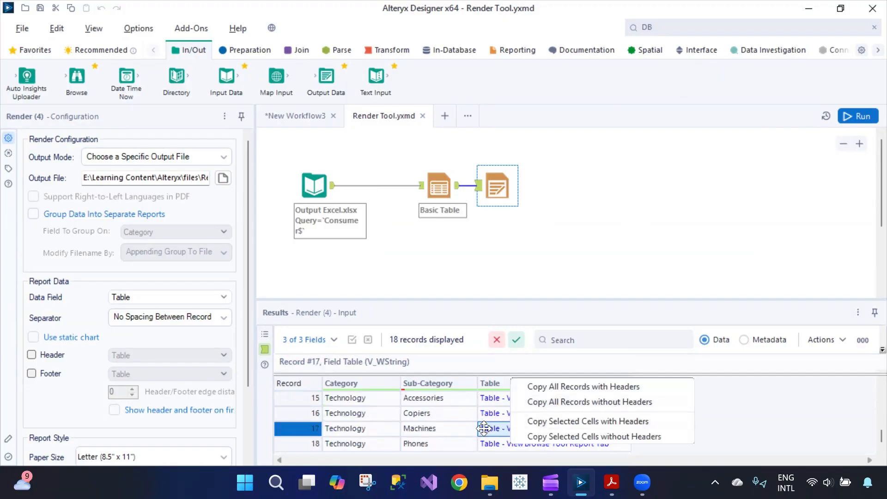
left_click(381, 273)
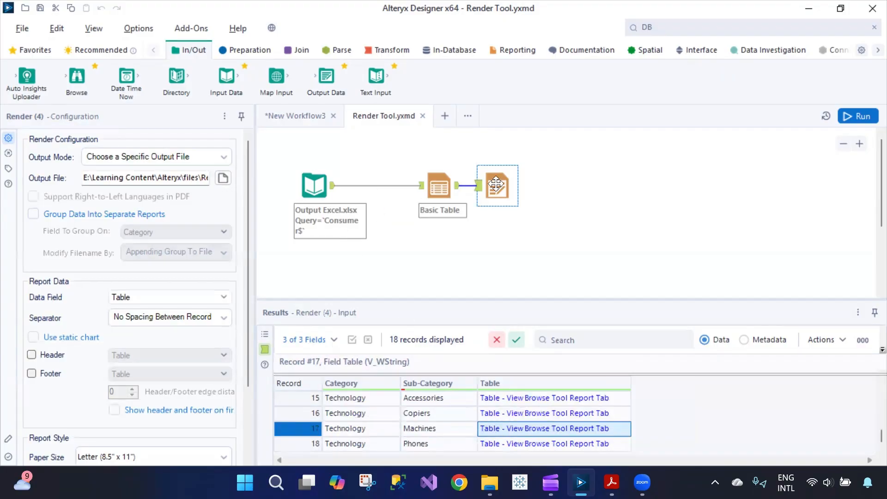
Step: Try the Table tool's Pivot (CrossTab) mode and return it to Basic
left_click(439, 186)
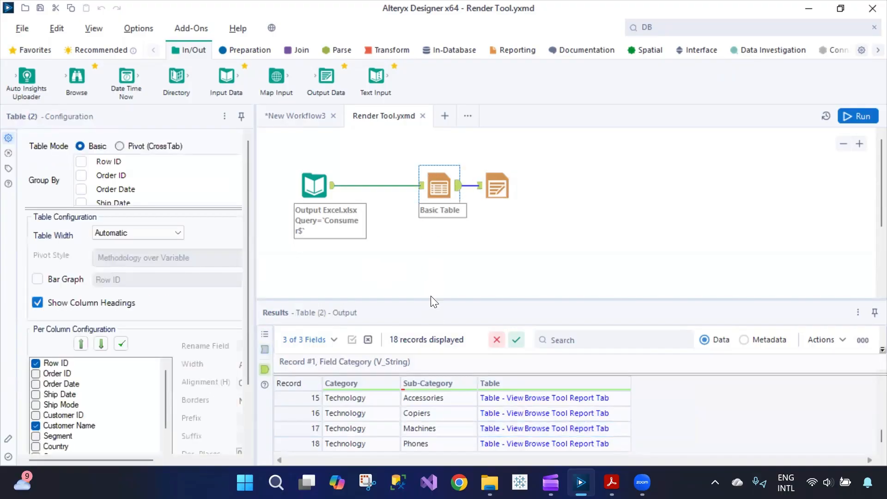
left_click(121, 147)
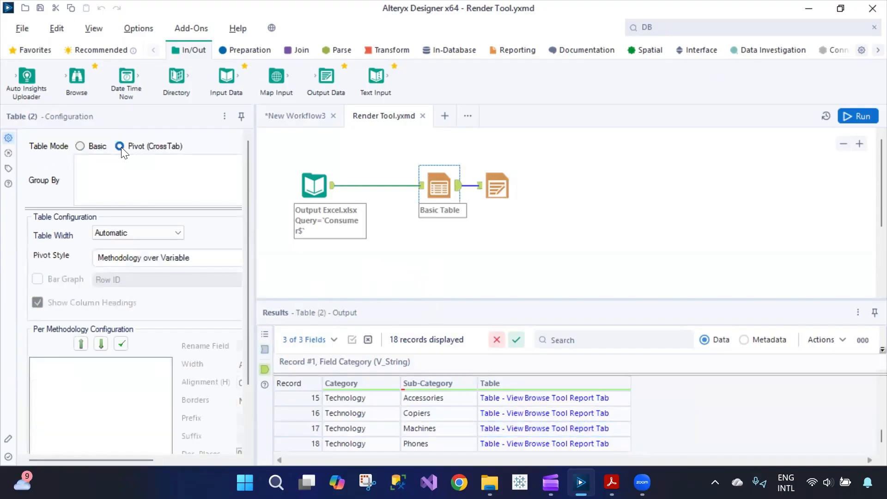
left_click(81, 144)
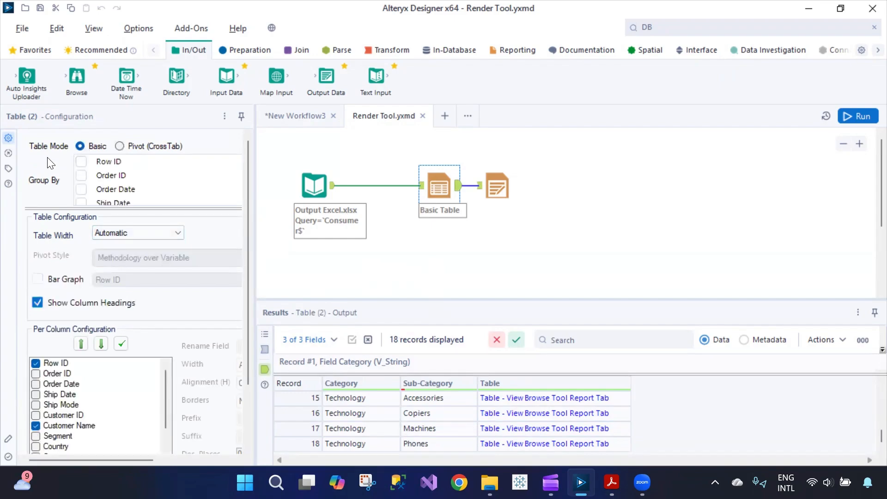
Step: View the output records of the Input Data tool and close the Render Tool workflow
left_click(314, 185)
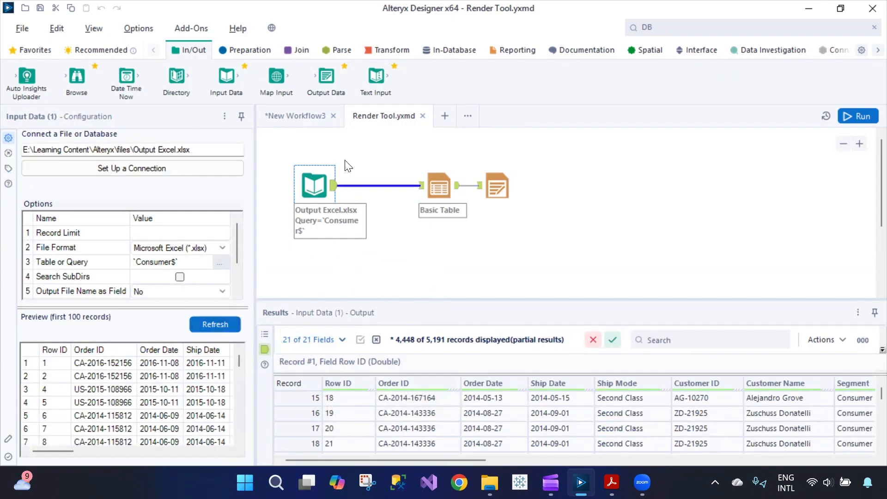
left_click(423, 116)
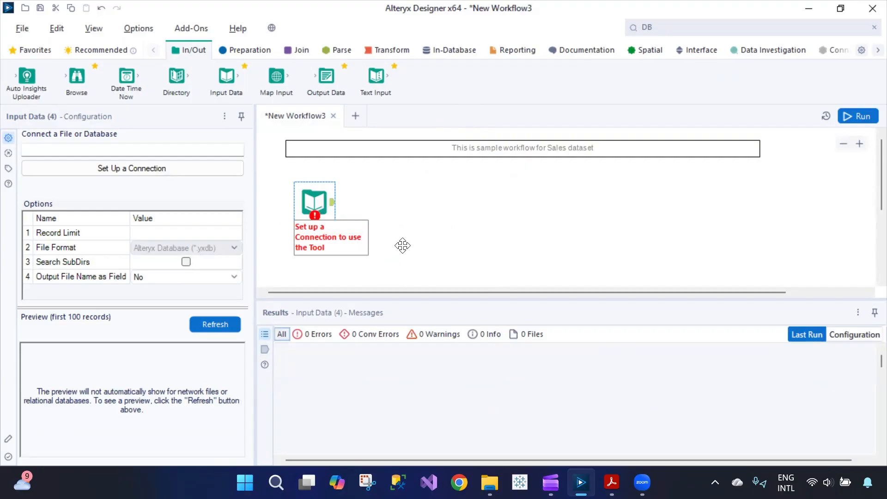
Step: Set up a file connection for the new Input Data tool using the sample_dataset Excel file in the files folder
left_click(168, 168)
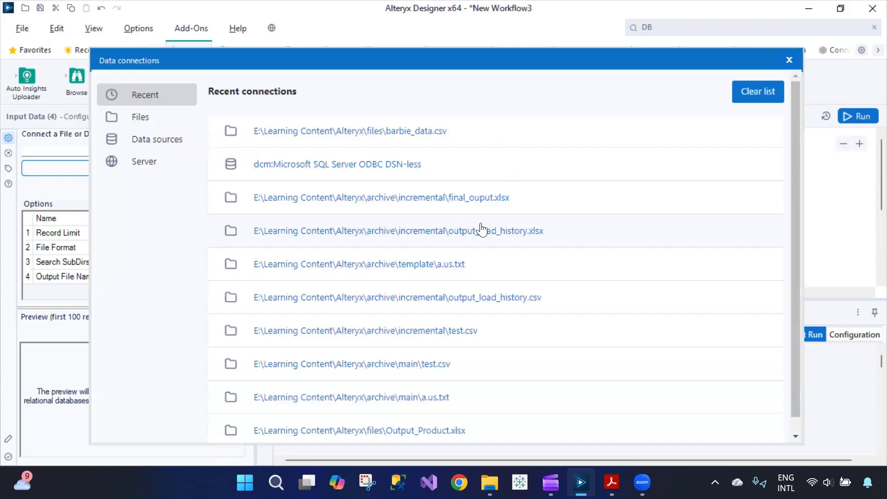
left_click(157, 121)
left_click(553, 139)
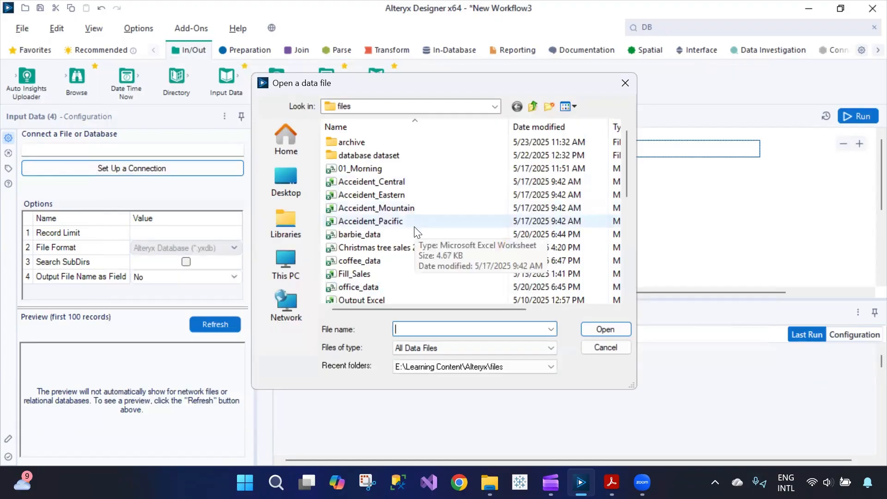
scroll(421, 221, "down", 6)
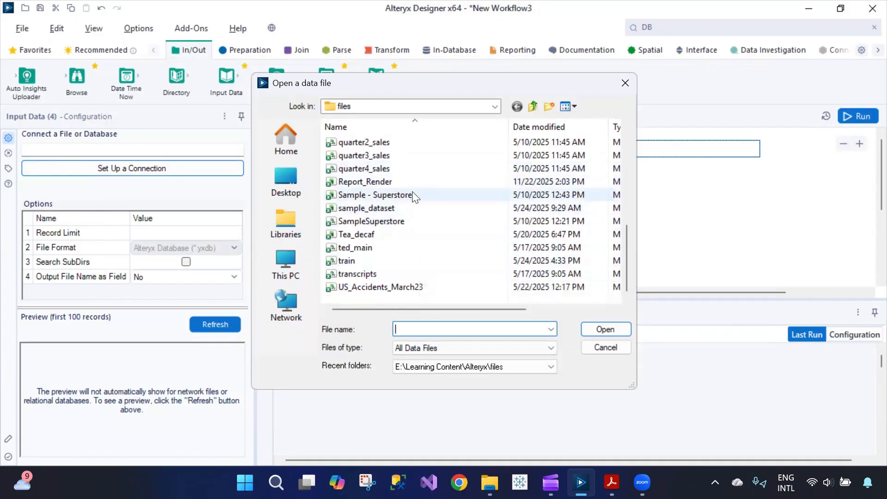
left_click(402, 208)
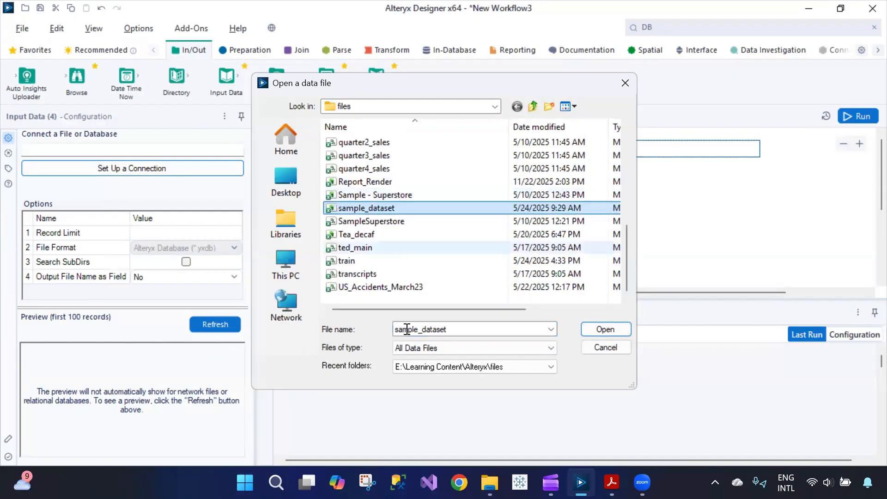
left_click(604, 328)
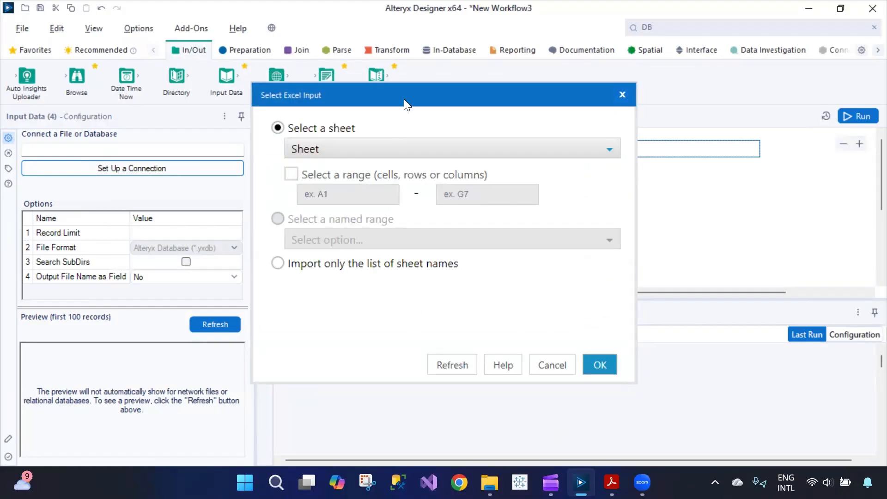
Step: Select the sheet named Sheet as the Excel input, after trying the option to import only the list of sheet names
left_click(466, 158)
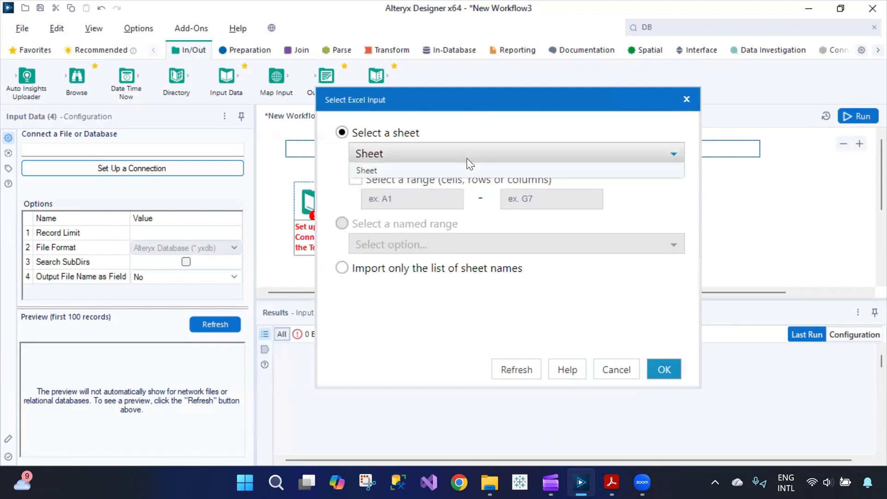
left_click(461, 174)
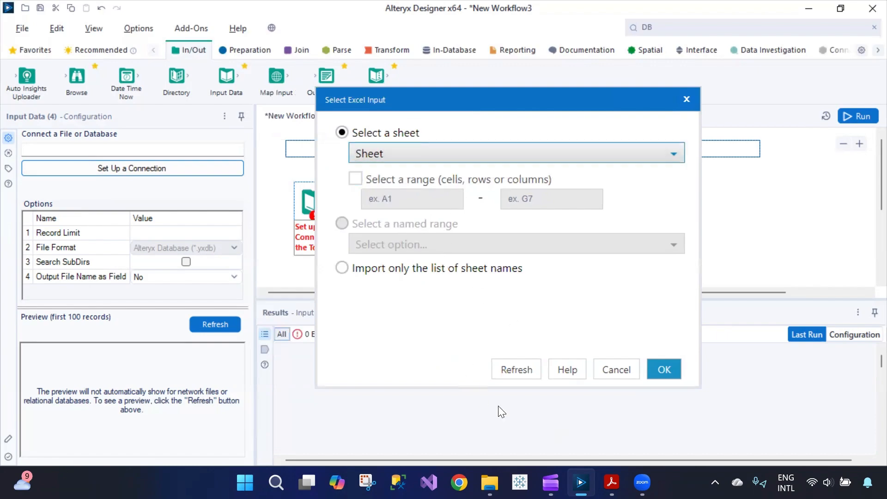
left_click(382, 275)
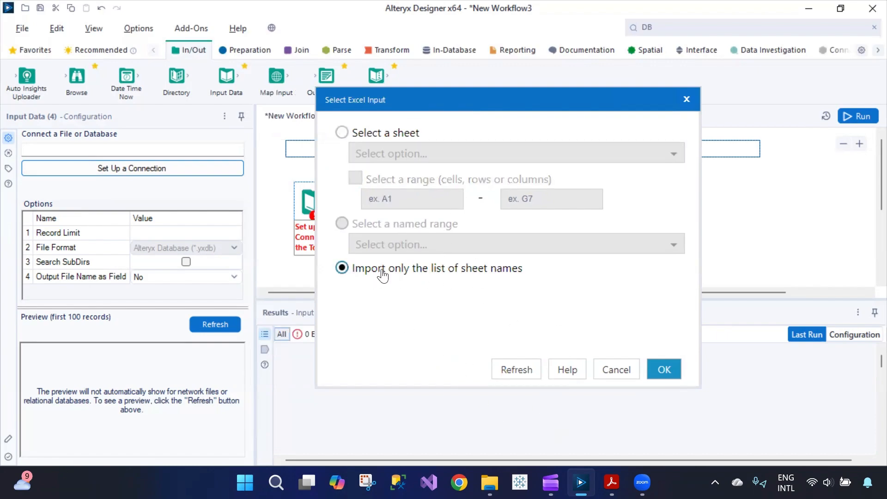
left_click(368, 135)
left_click(472, 159)
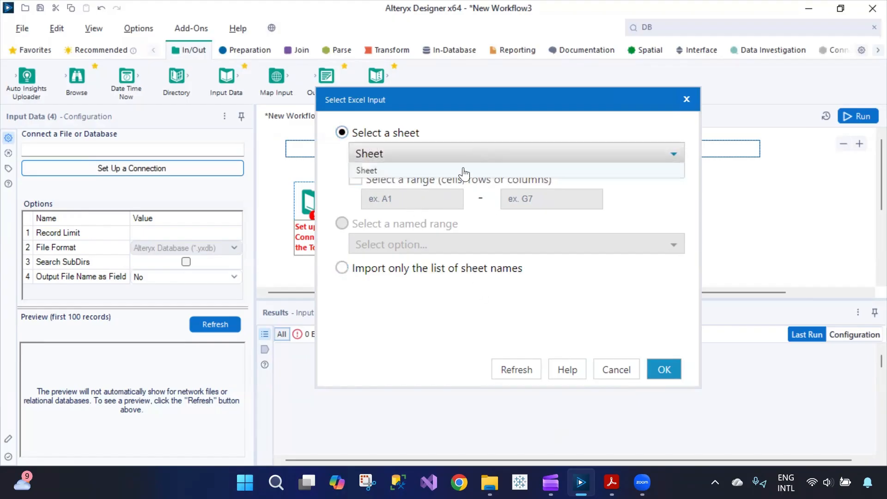
left_click(451, 335)
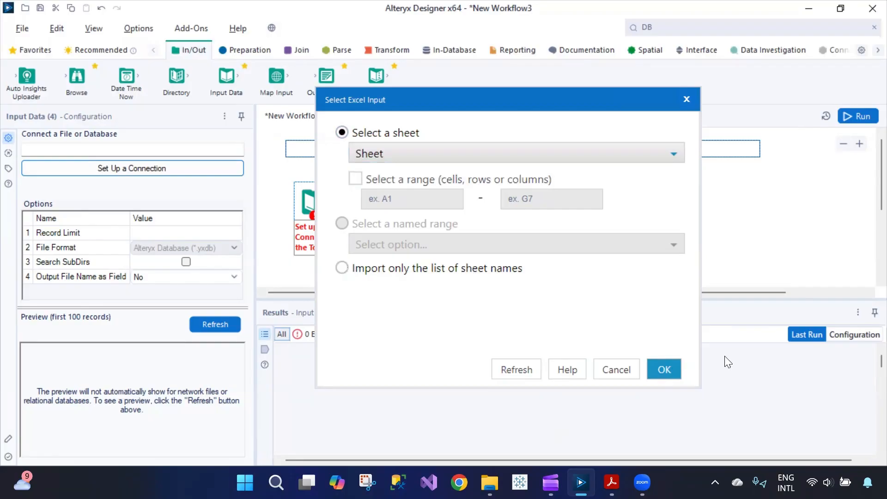
left_click(665, 369)
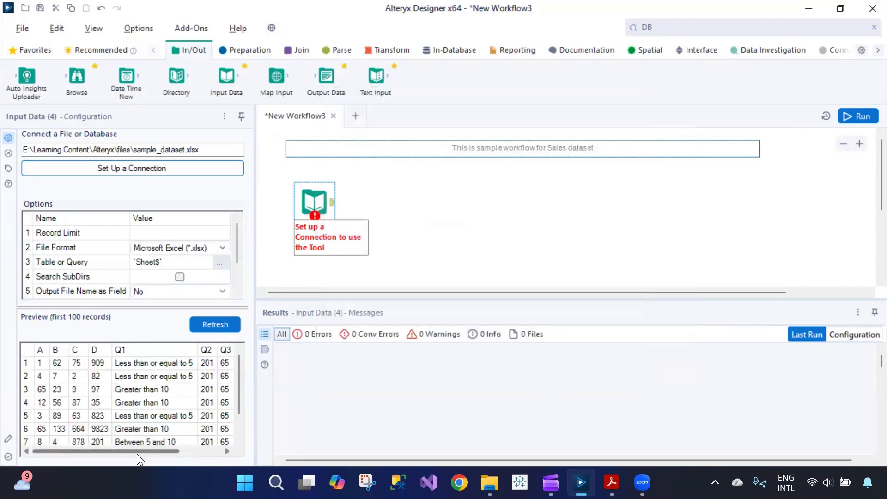
Step: Check the columns in the Input Data tool's preview and run the workflow to read the file
left_click_drag(137, 453, 41, 349)
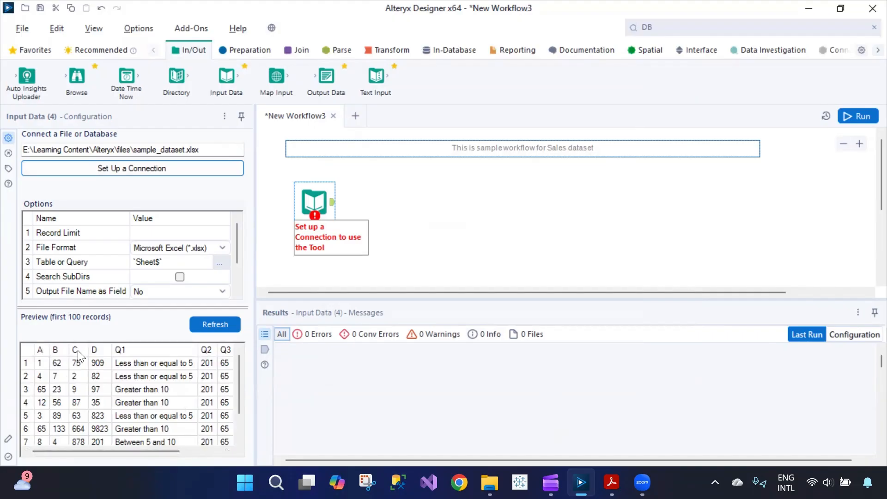
left_click_drag(96, 450, 136, 451)
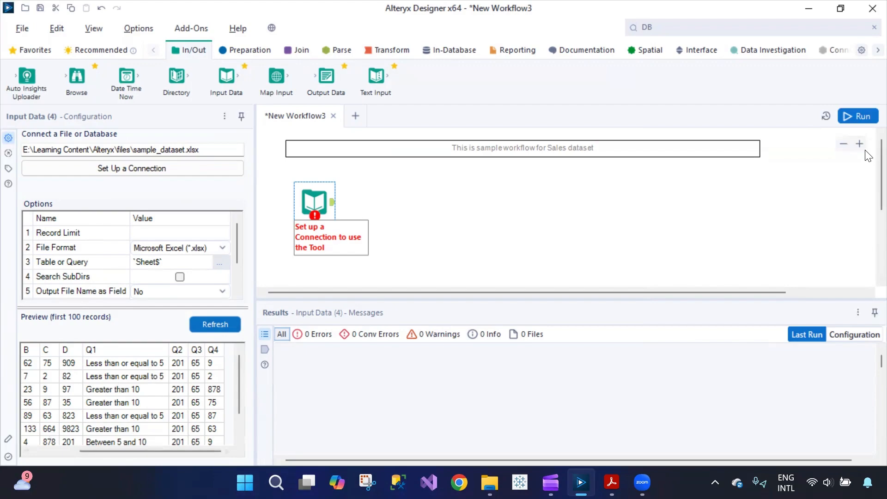
left_click(856, 119)
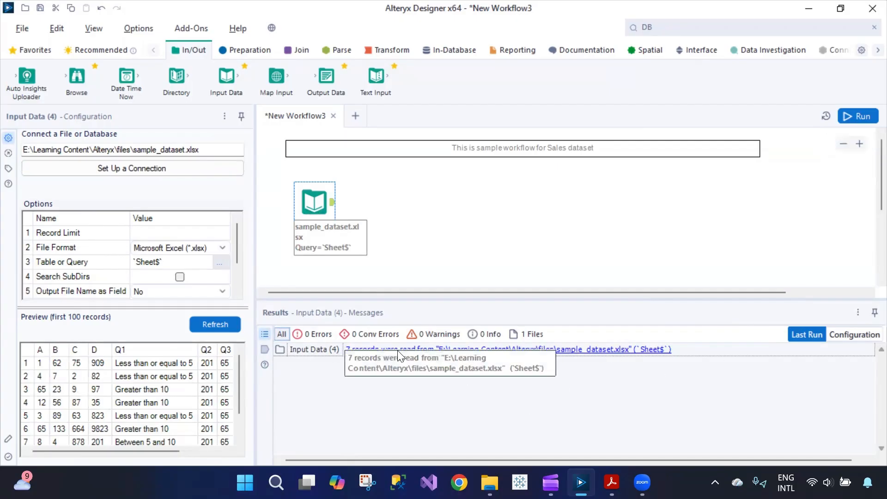
left_click(407, 227)
left_click(324, 204)
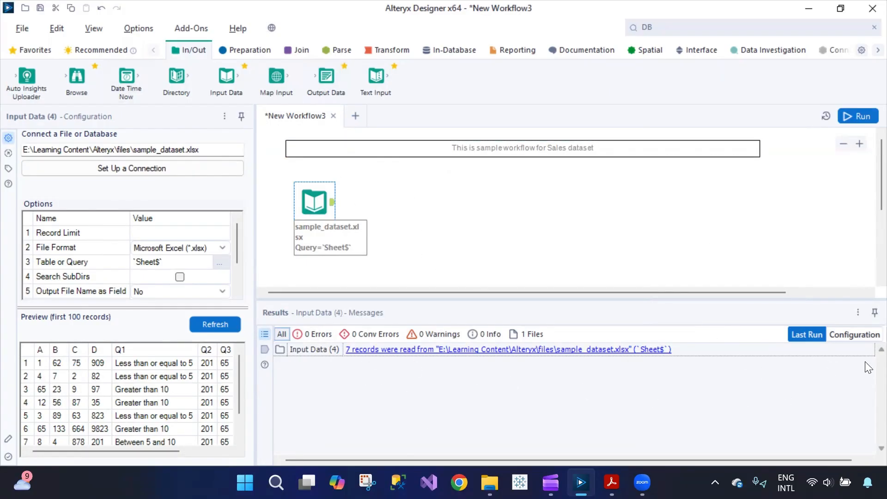
Step: Add a Browse tool connected to the Input Data tool's output and run the workflow
left_click_drag(77, 79, 422, 202)
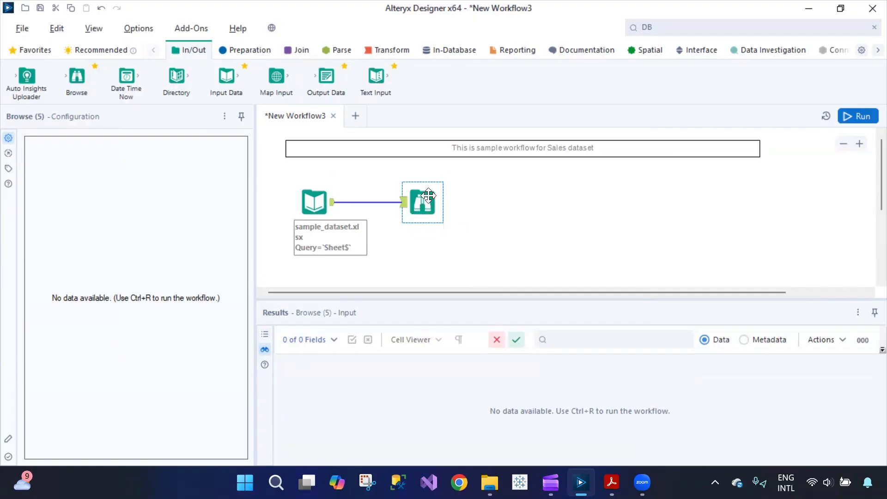
left_click(857, 117)
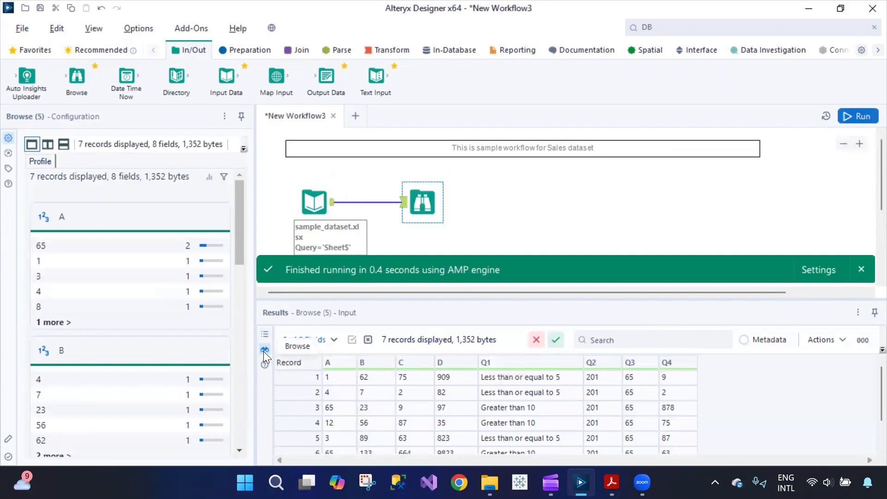
Step: Show the field metadata of the Browse results and compare it with the Input Data tool's output
left_click(775, 343)
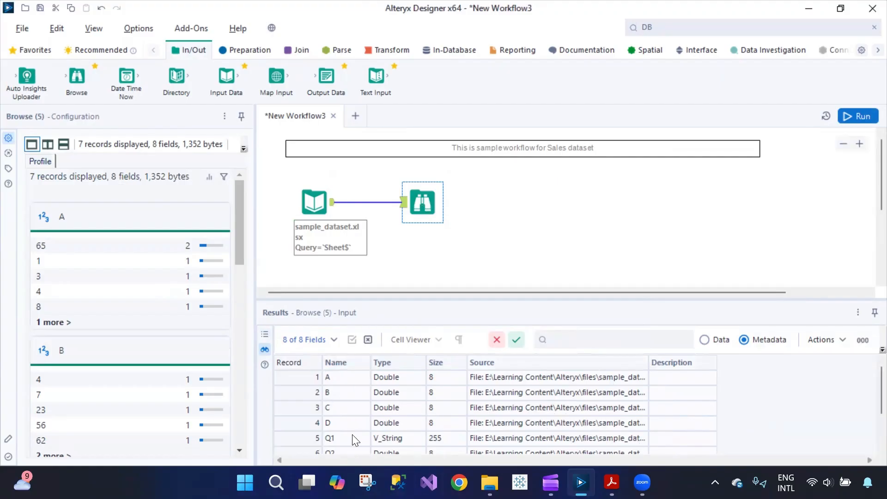
scroll(355, 441, "down", 1)
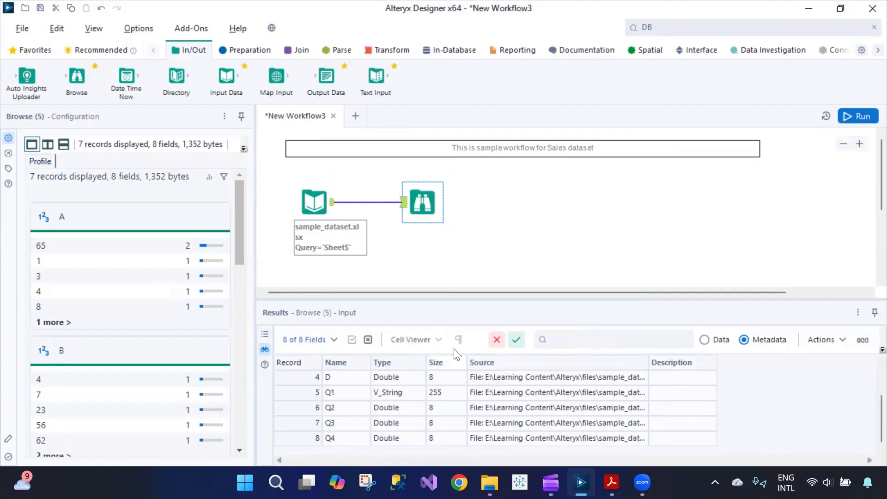
left_click(314, 202)
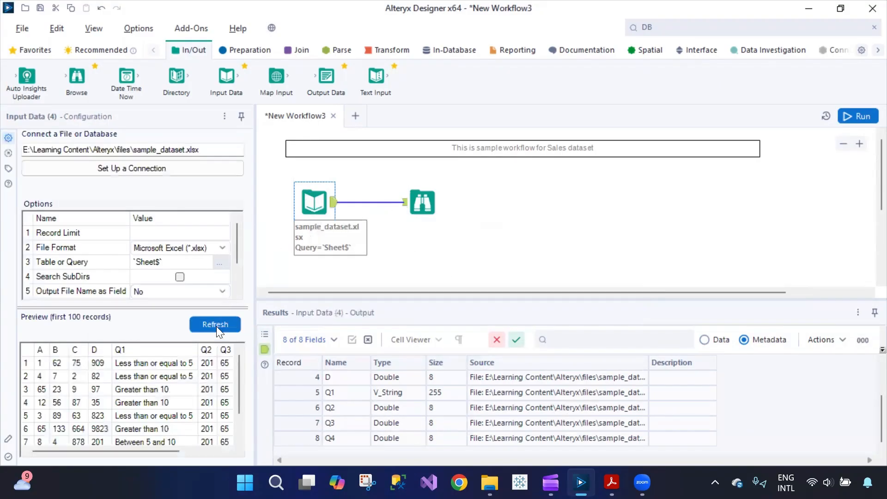
left_click(425, 203)
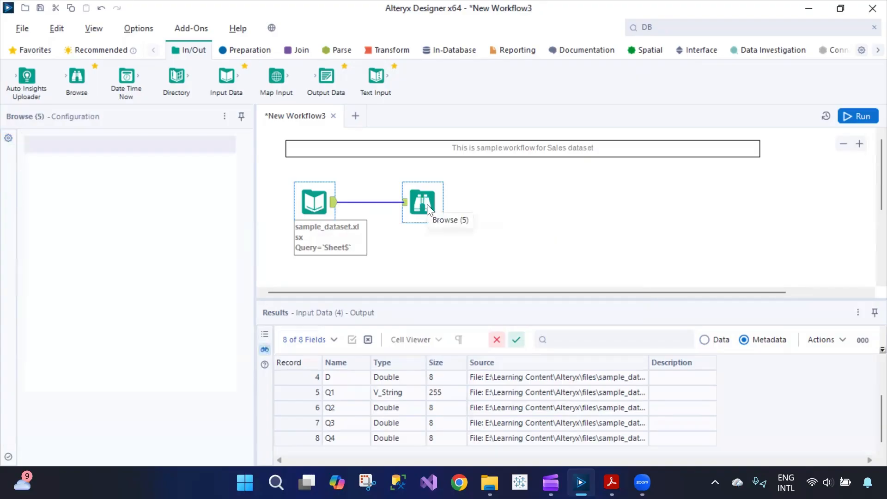
left_click(319, 206)
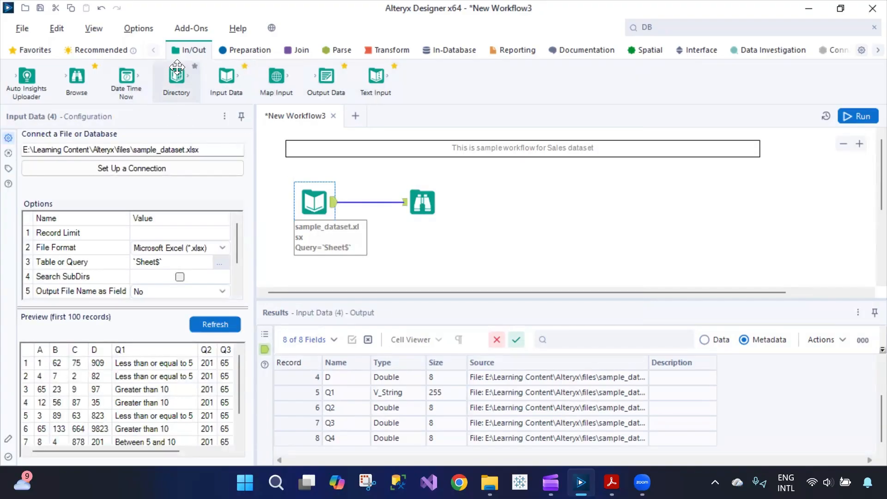
left_click(394, 379)
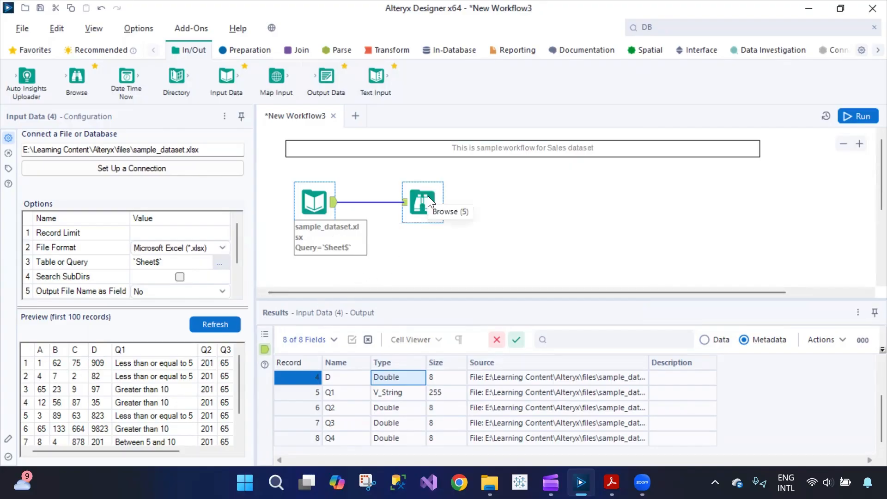
Step: Move the Browse tool farther away from the Input Data tool on the canvas
left_click_drag(429, 202, 479, 195)
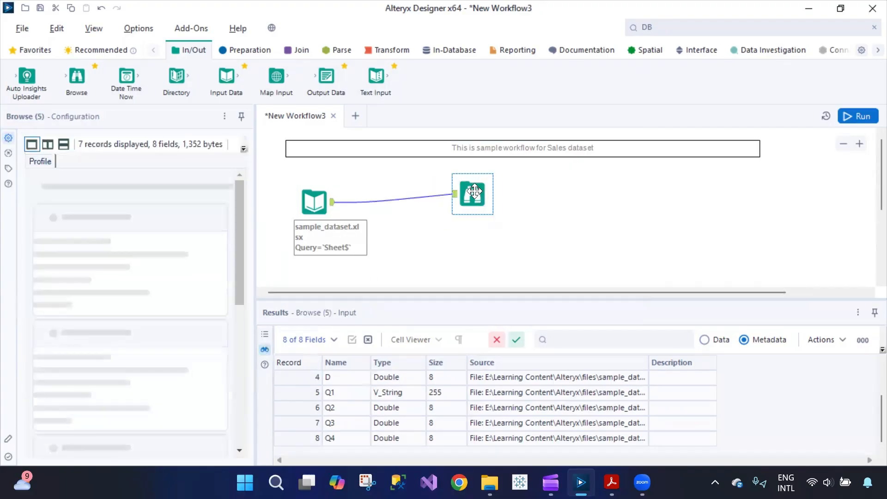
left_click(436, 241)
left_click(312, 206)
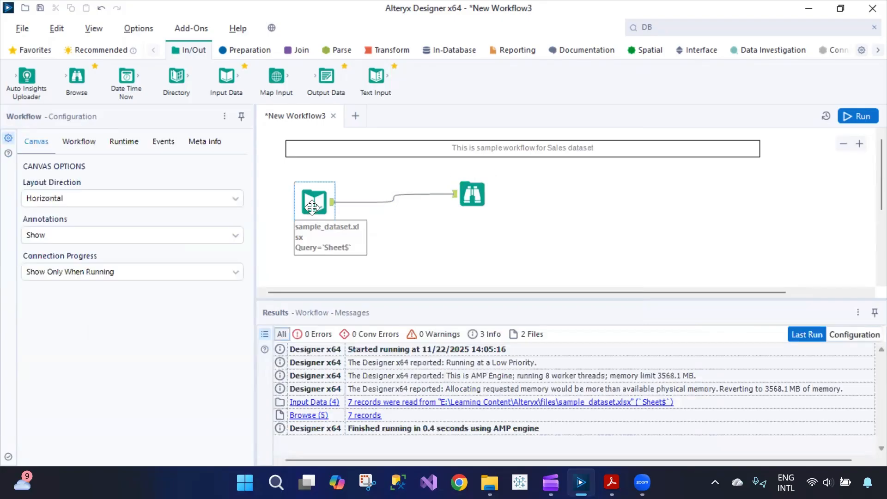
left_click(472, 190)
Step: Add an Output Data tool beyond the Browse tool and connect the Input Data tool's output to it
left_click_drag(326, 77, 572, 219)
left_click(483, 205)
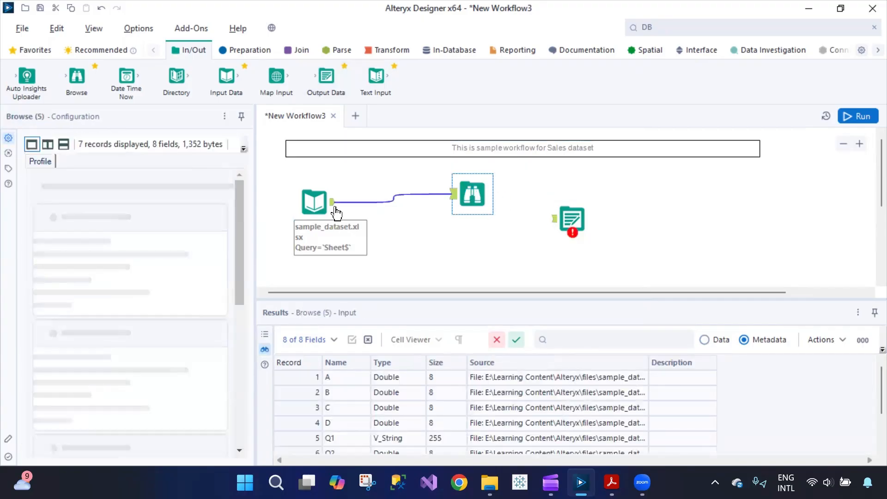
left_click_drag(335, 209, 571, 222)
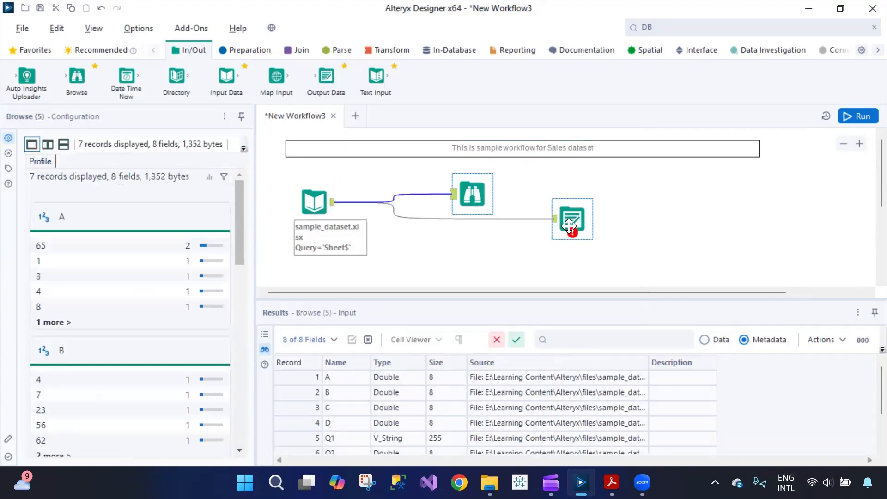
Step: Start a file connection for the Output Data tool and create a new Excel worksheet named test in the files folder
left_click(572, 223)
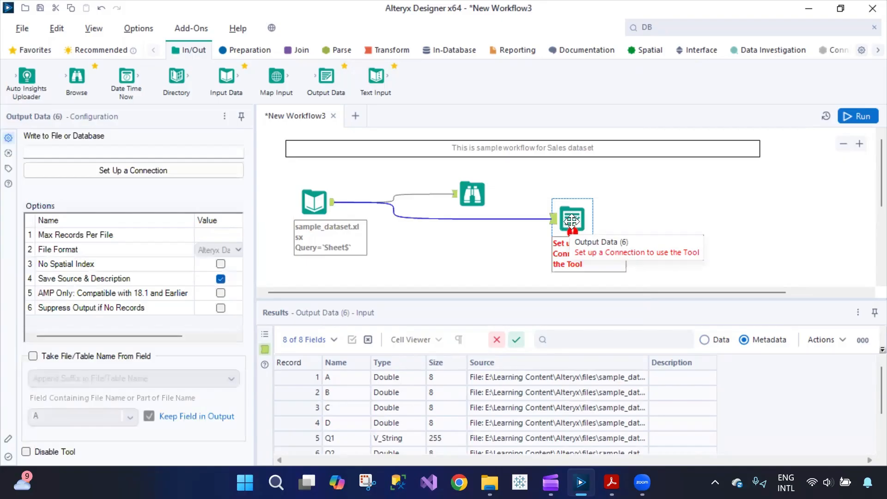
left_click(173, 180)
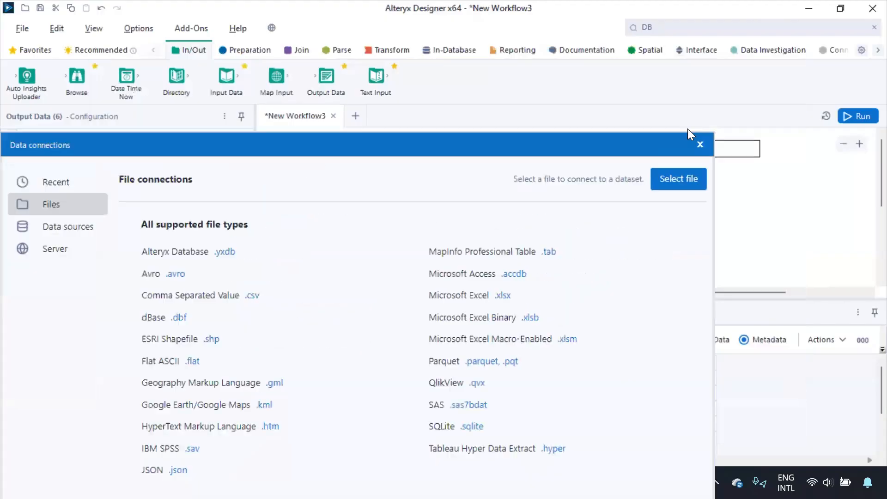
left_click(683, 181)
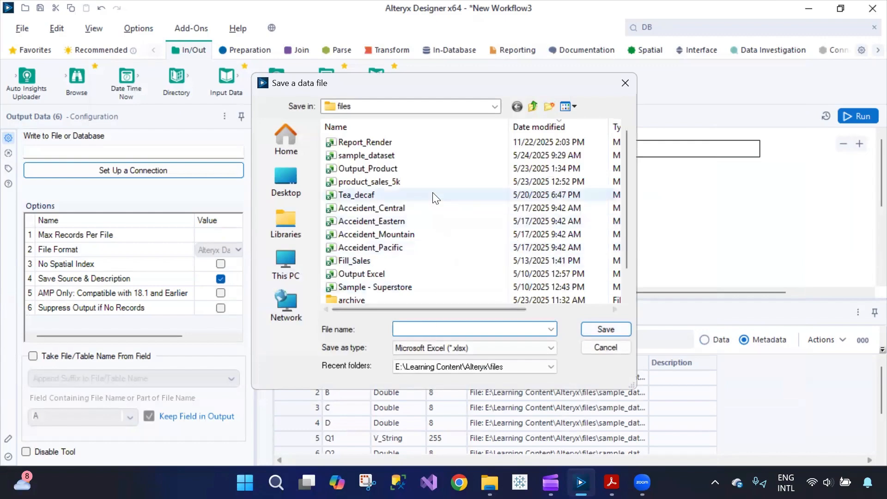
scroll(408, 229, "down", 1)
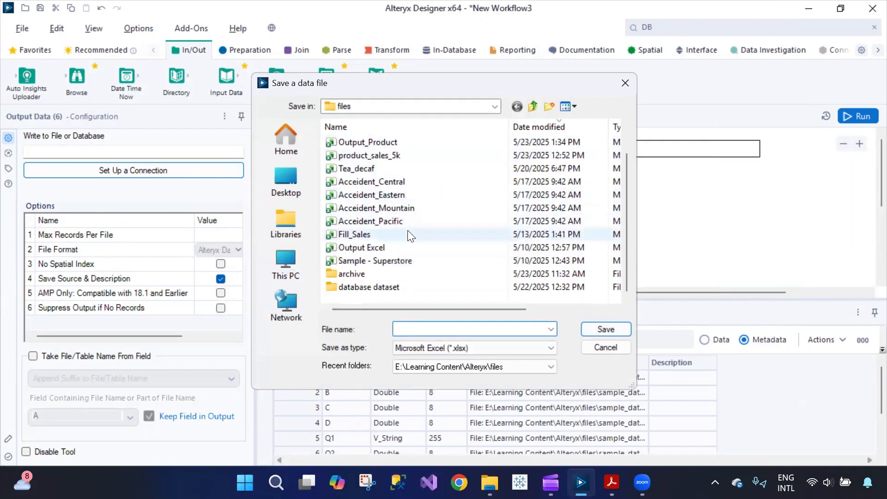
right_click(458, 298)
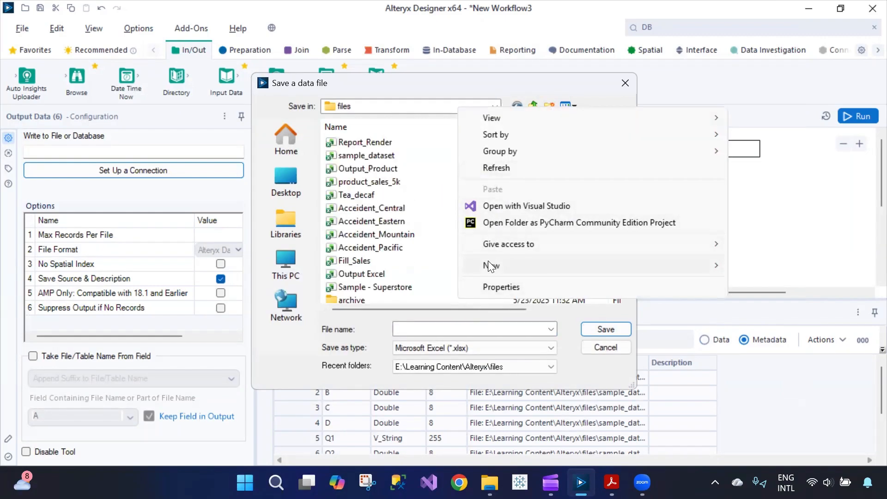
mouse_move(489, 262)
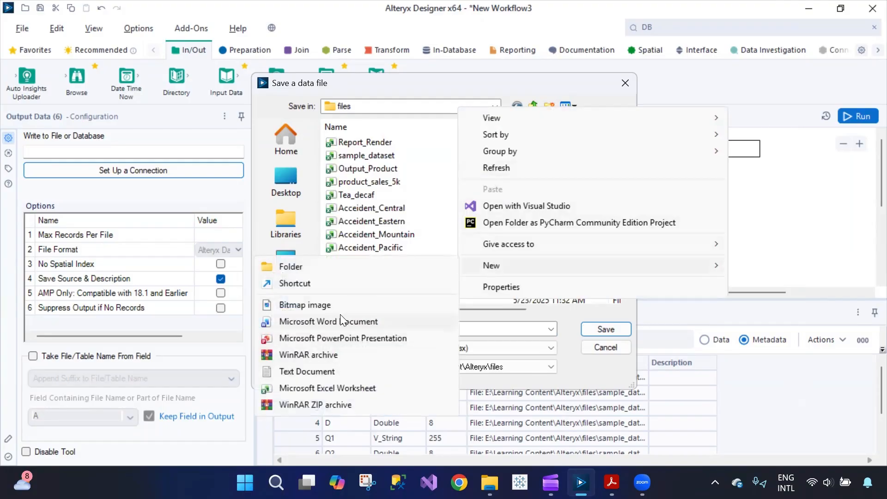
left_click(338, 390)
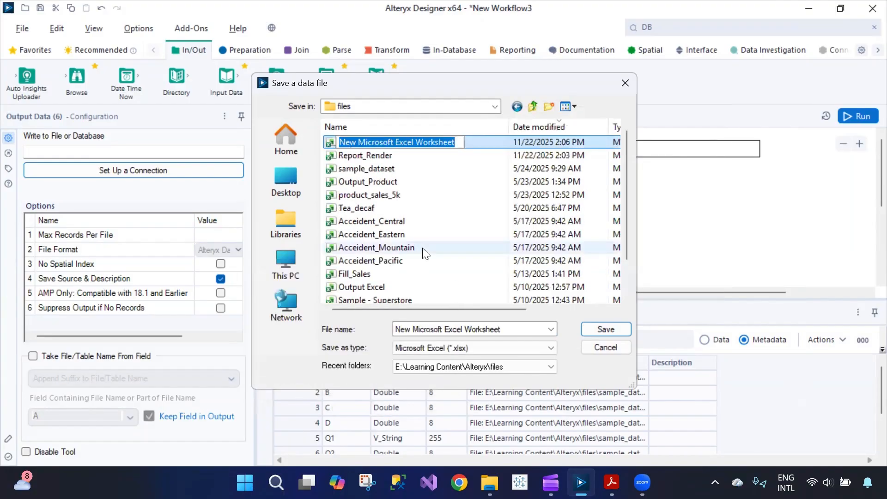
type("test")
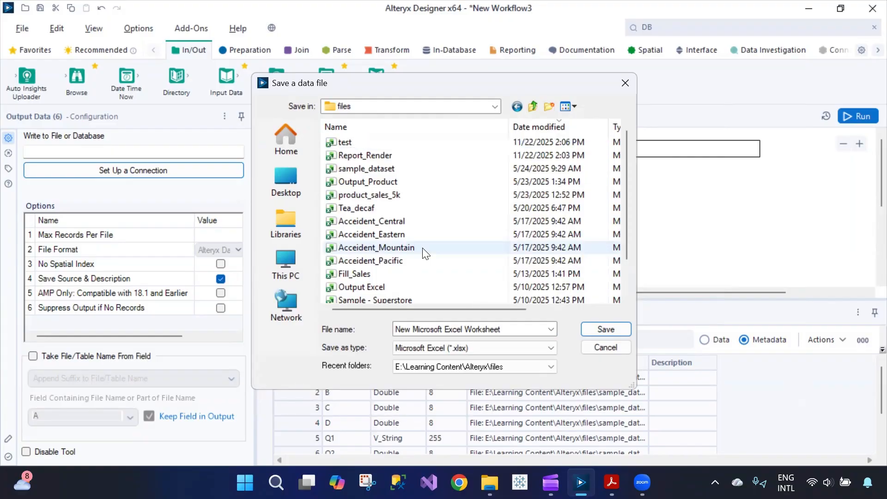
Step: Set the Output Data tool to write to Sheet1 of the test Excel file, accepting replacement of the existing file
left_click(362, 145)
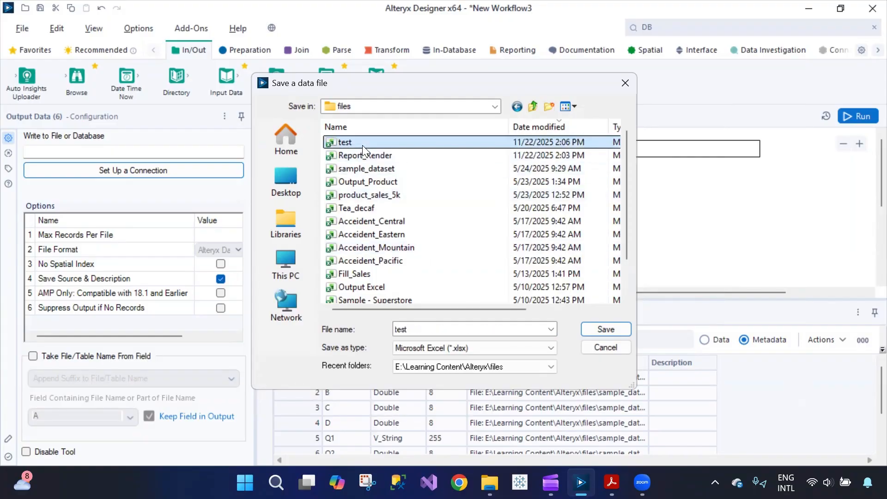
left_click(604, 328)
left_click(479, 241)
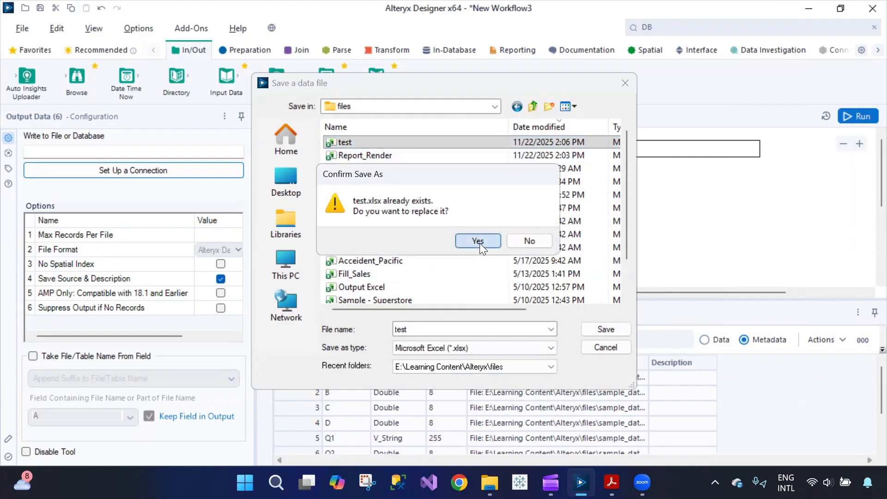
left_click(585, 322)
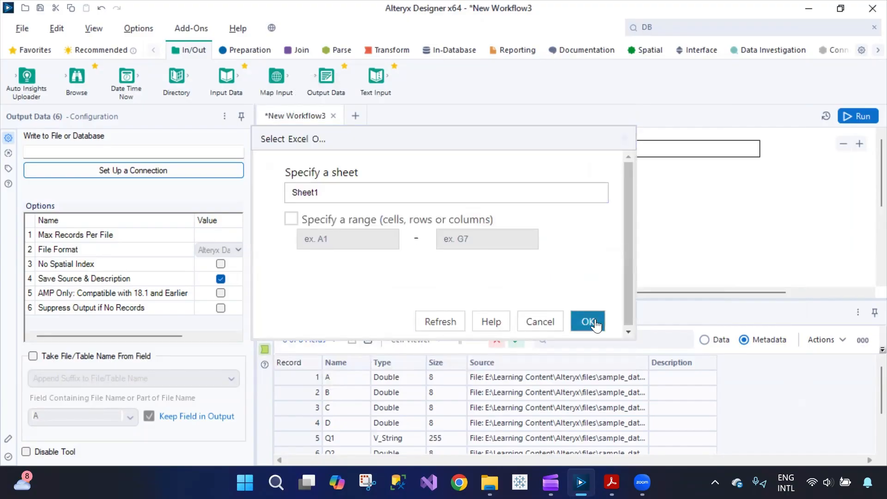
left_click(685, 237)
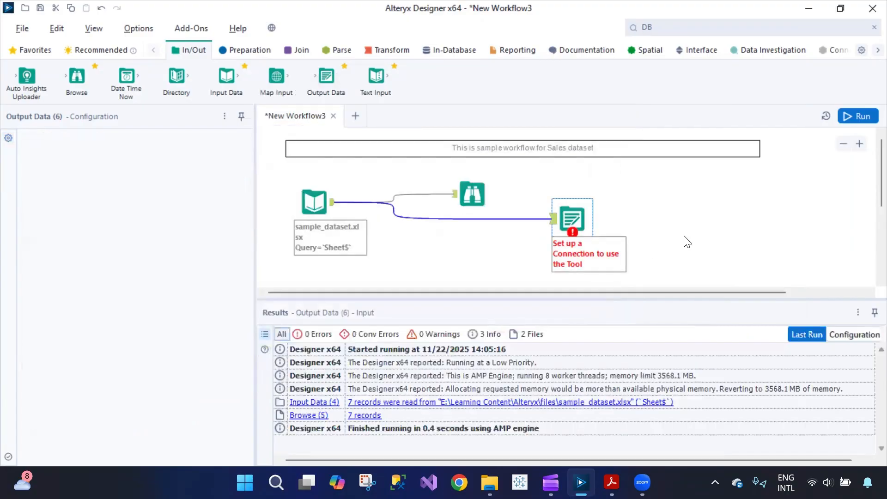
left_click(572, 218)
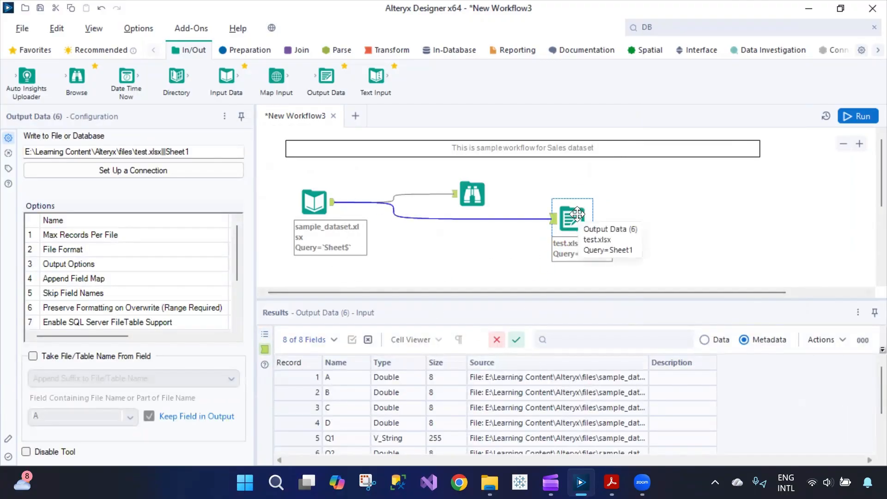
Step: Run the workflow and read the full Output Data message in the results
left_click(313, 202)
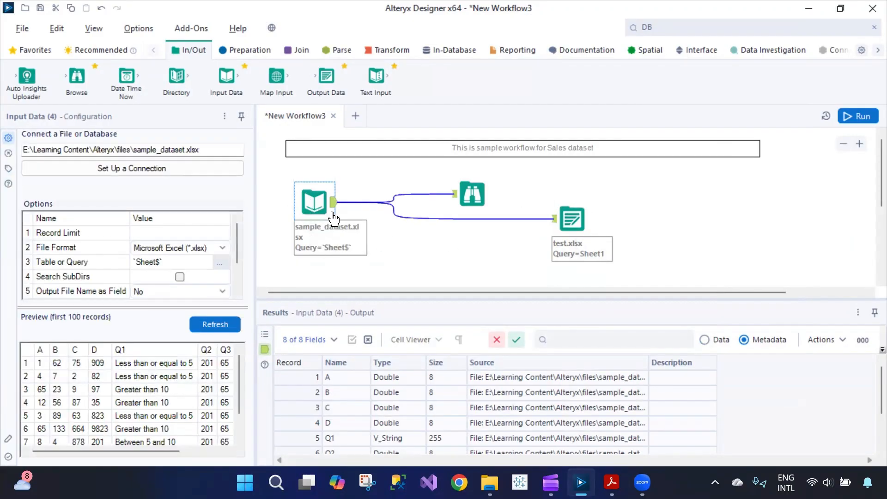
left_click(571, 221)
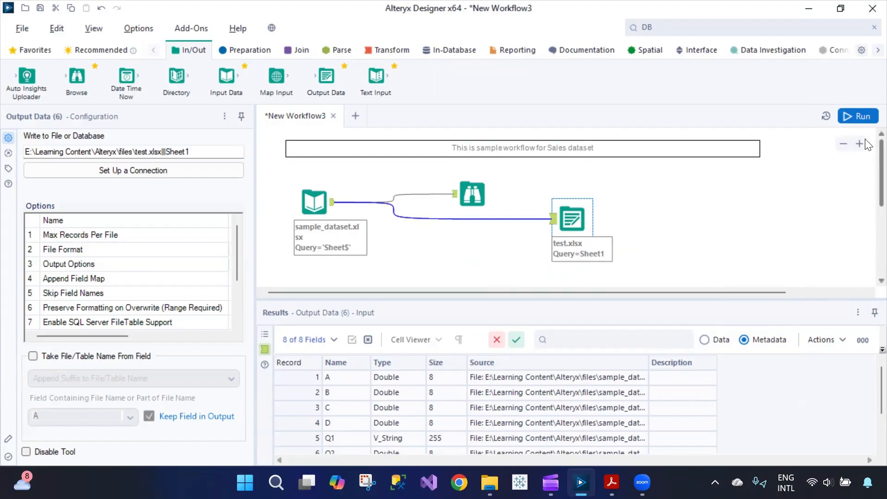
left_click(864, 118)
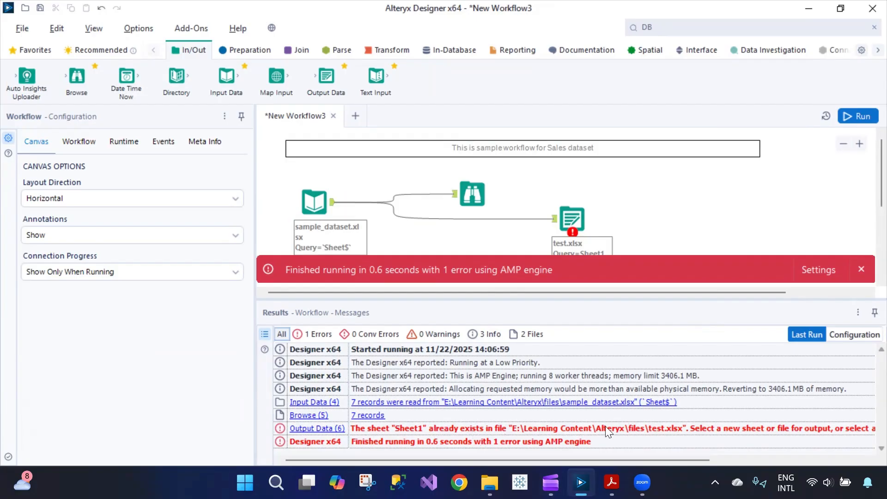
left_click_drag(652, 460, 836, 449)
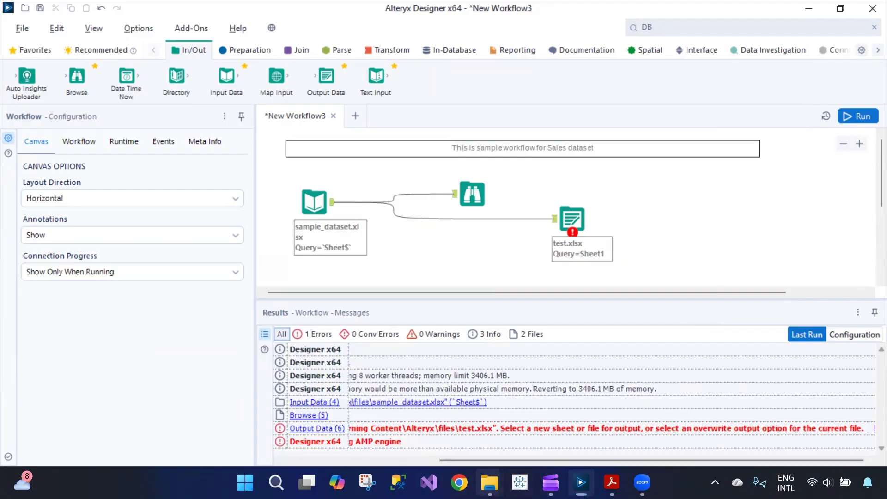
Step: Switch to File Explorer and open the test workbook from the files folder inside the Alteryx folder
mouse_move(489, 482)
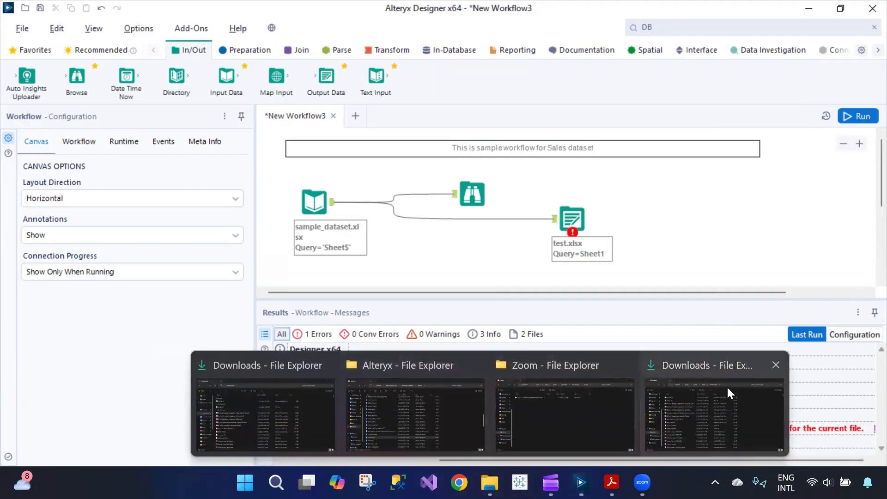
left_click(417, 413)
scroll(270, 217, "up", 5)
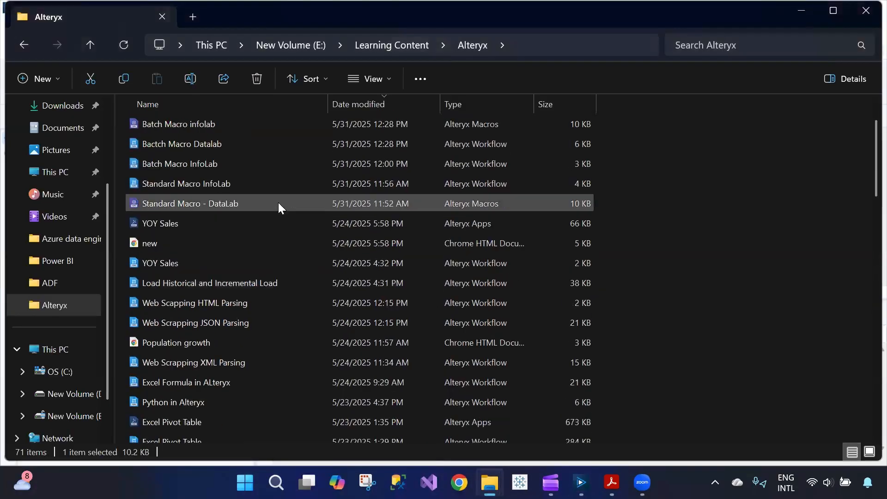
scroll(255, 291, "down", 5)
scroll(255, 295, "down", 5)
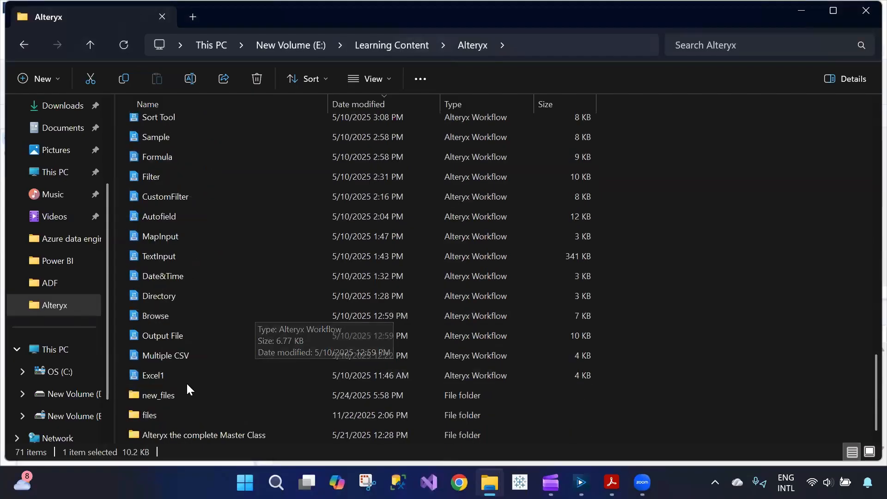
double_click(181, 411)
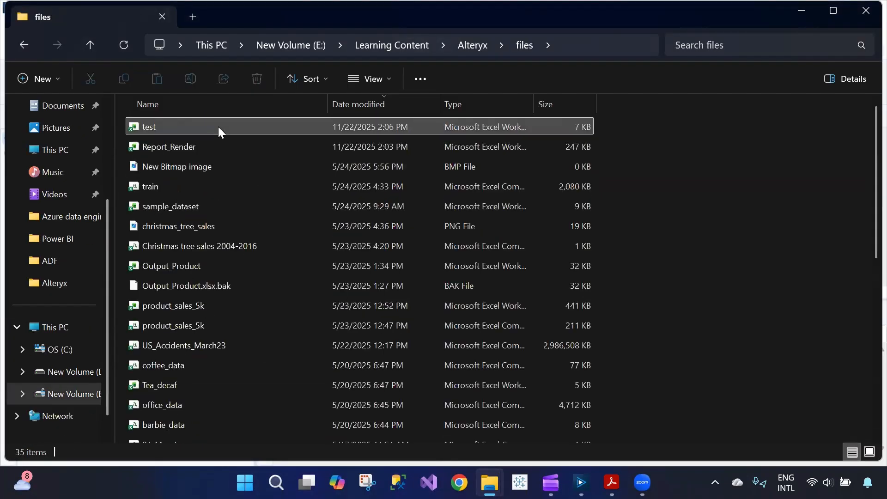
double_click(218, 127)
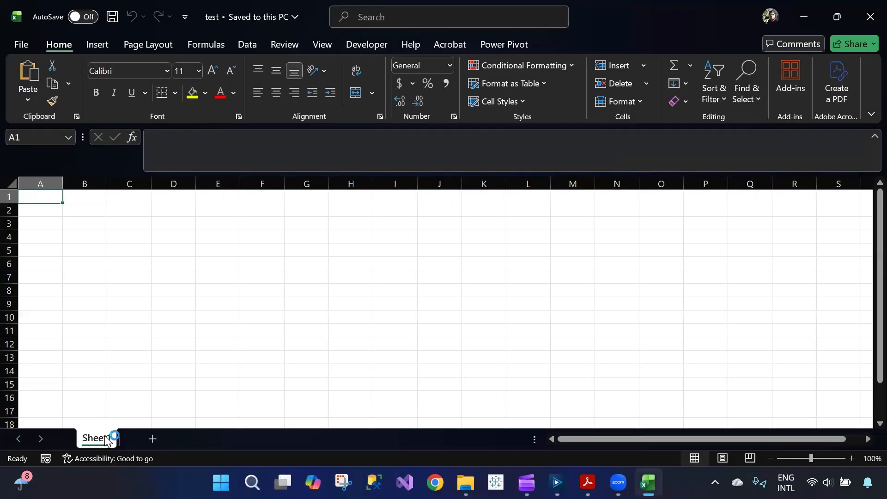
Step: Rename Sheet1 of the test workbook as output and save the workbook
right_click(96, 438)
left_click(135, 285)
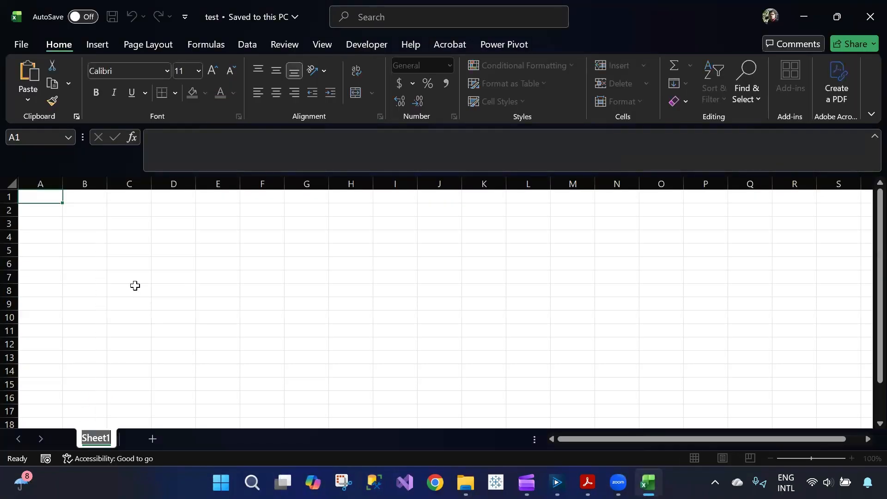
type("output")
key("Return")
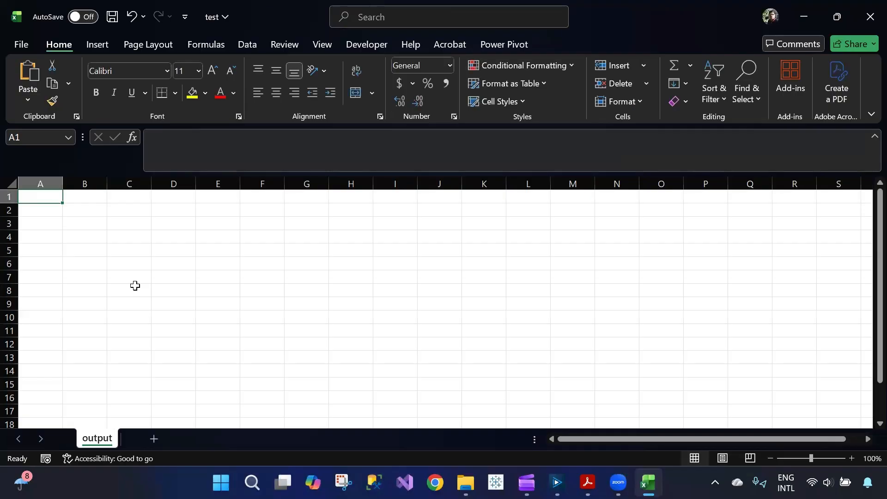
key("ctrl+s")
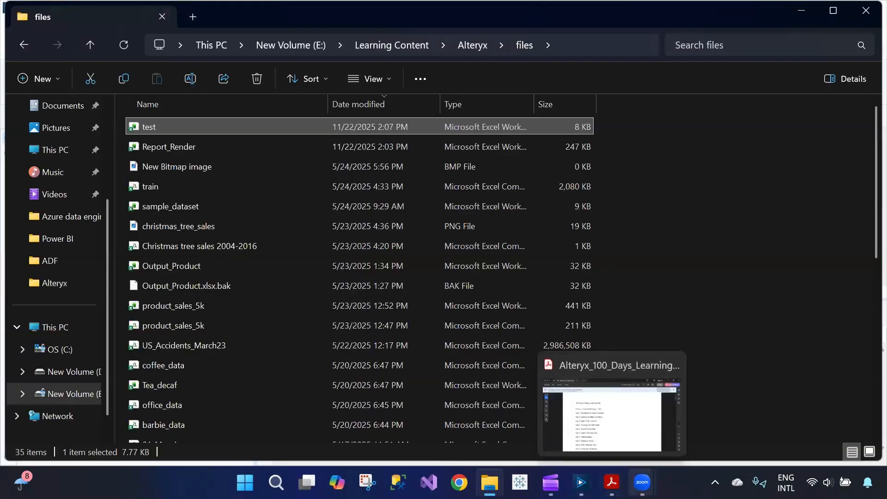
Step: Return to Alteryx Designer, rerun the workflow and open the written test.xlsx file from the run results
left_click(581, 483)
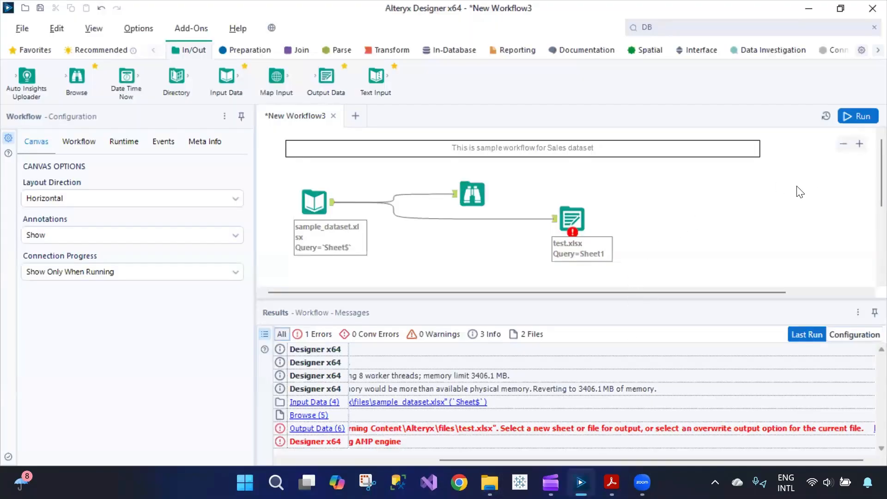
left_click(860, 116)
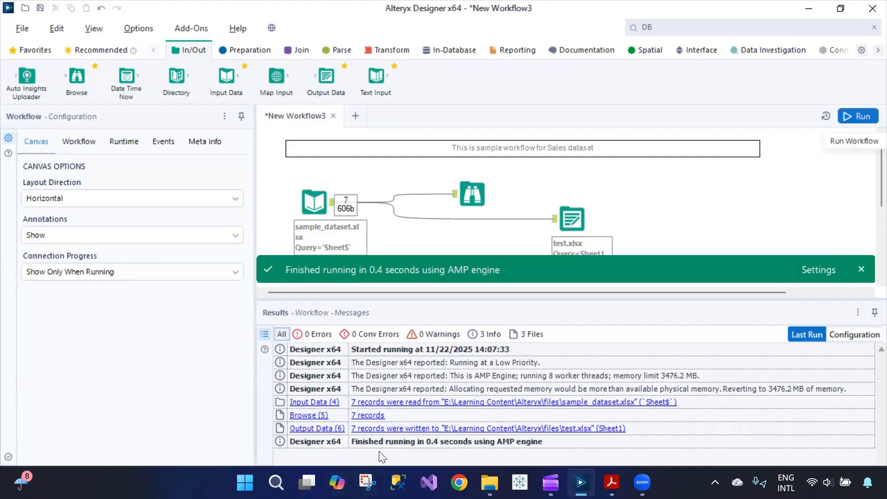
left_click(577, 432)
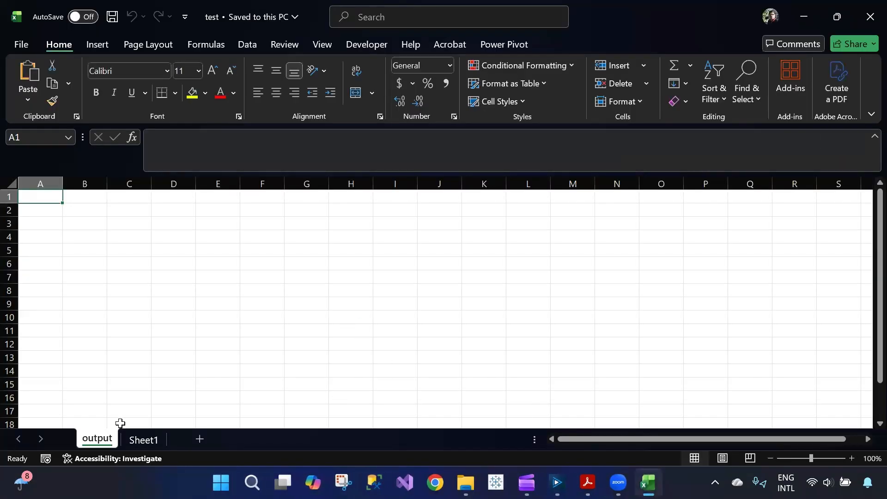
Step: Compare the output and Sheet1 worksheets and examine the records written to Sheet1
left_click(145, 440)
left_click(106, 438)
left_click(146, 441)
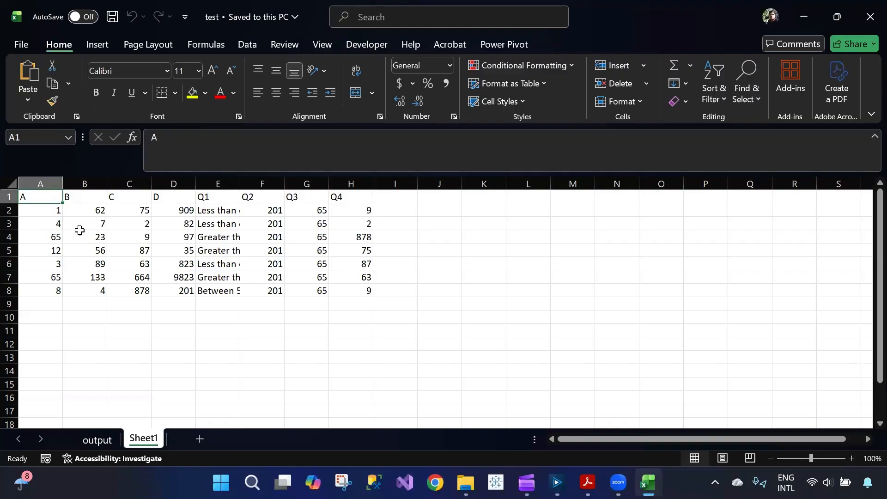
left_click_drag(28, 195, 355, 290)
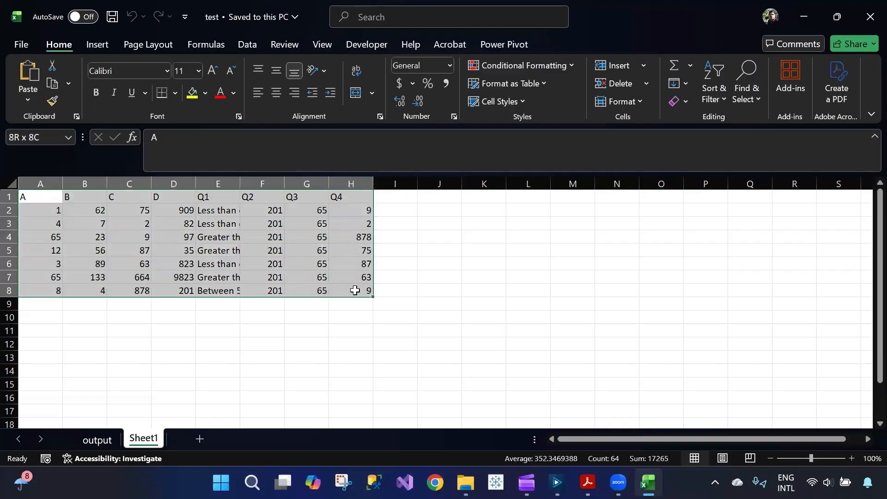
left_click(94, 248)
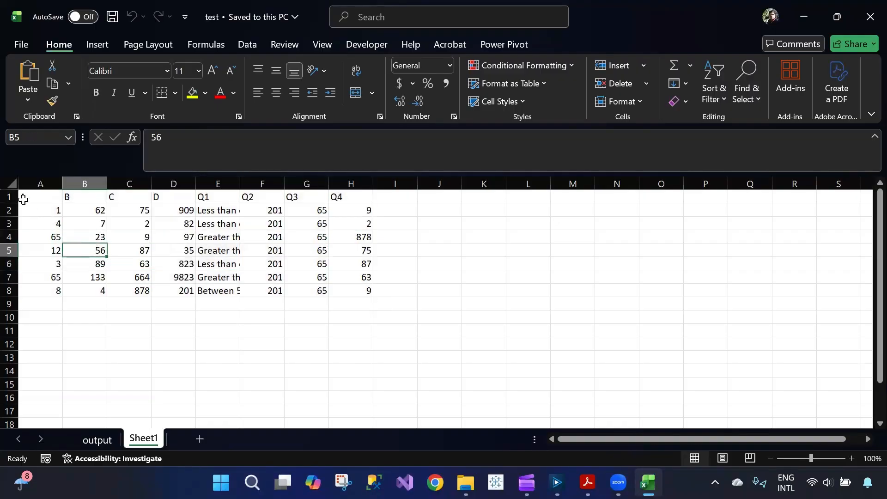
left_click_drag(23, 196, 376, 298)
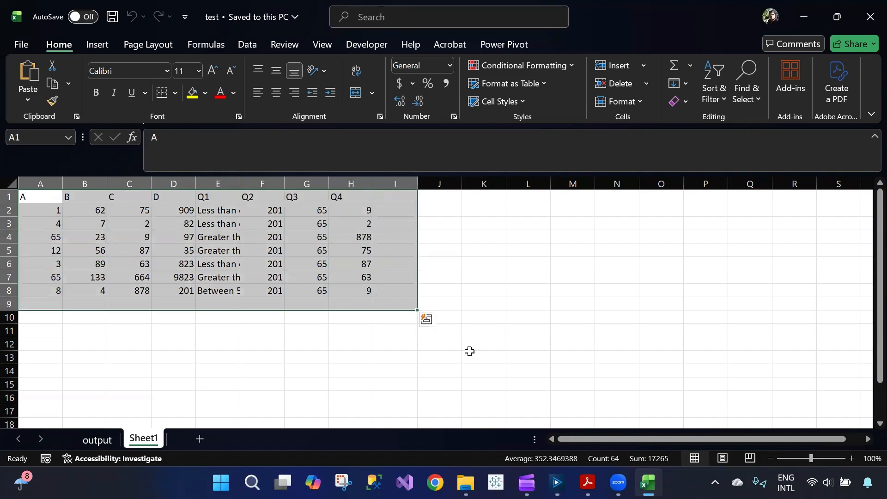
Step: Review the Day 3: Basic Tools Overview entry in the Alteryx learning plan PDF, starting from and returning to Alteryx Designer
left_click(557, 482)
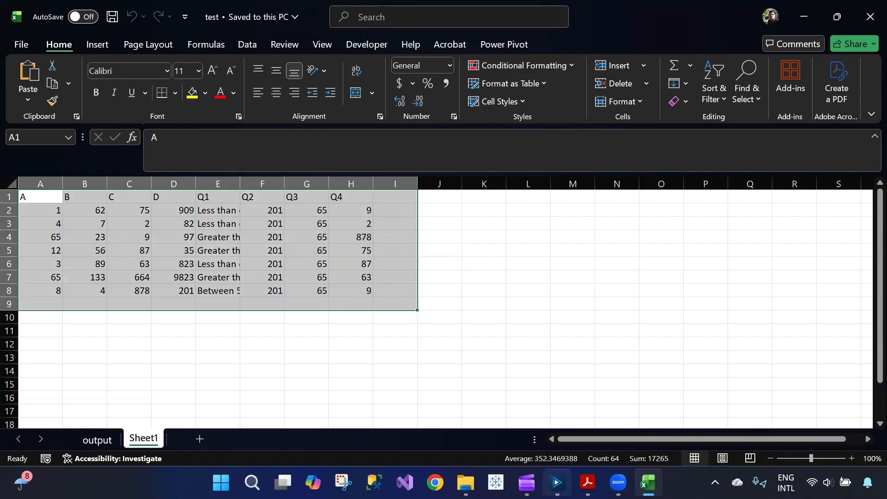
left_click(314, 202)
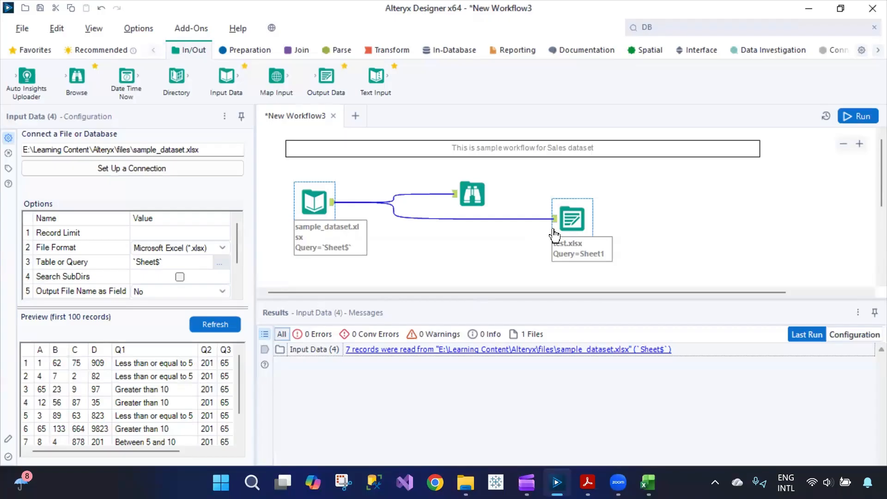
left_click(588, 483)
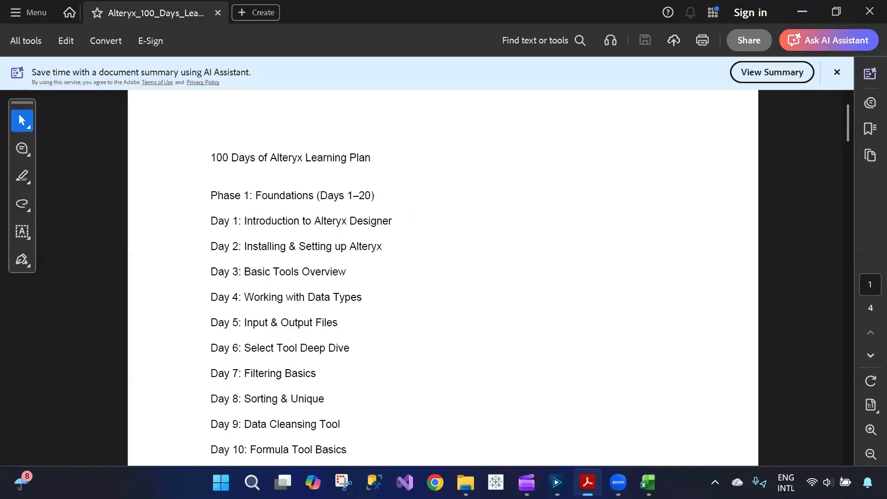
left_click_drag(226, 272, 357, 287)
left_click(356, 287)
left_click(588, 483)
left_click(479, 254)
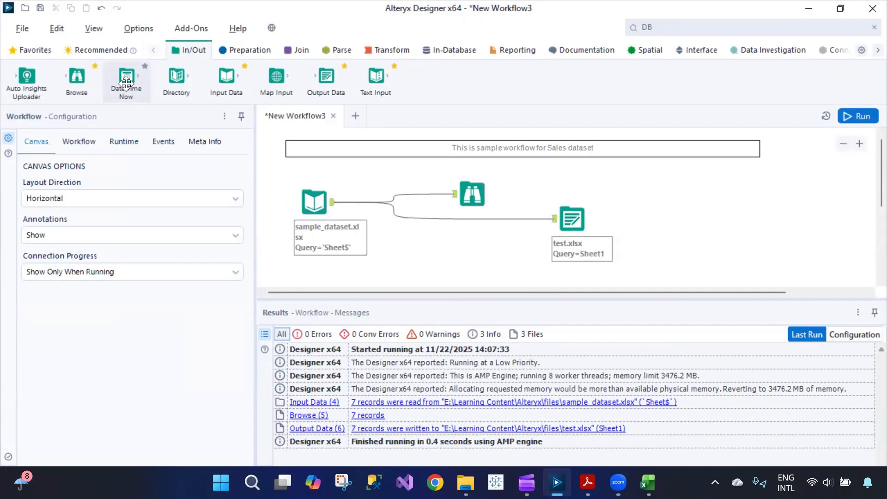
Step: Add a Date Time Now tool to the canvas below the connection between the Input Data and Output Data tools
left_click_drag(126, 83, 571, 219)
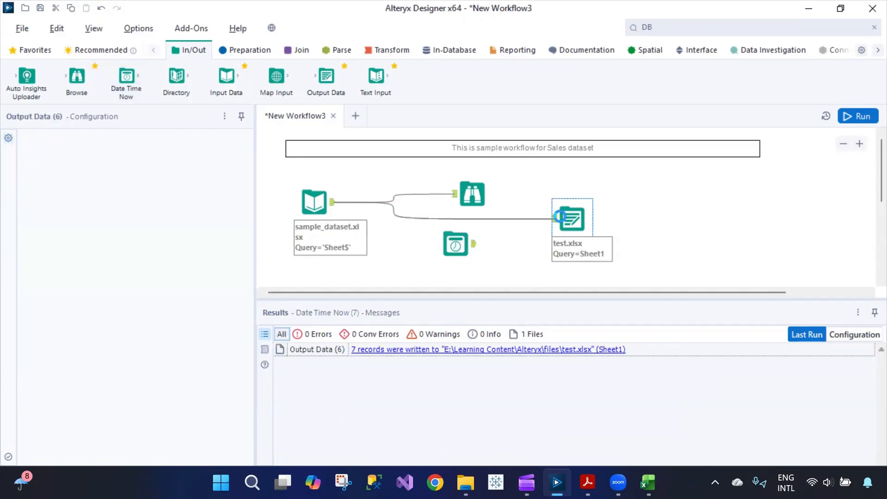
left_click_drag(444, 250, 418, 256)
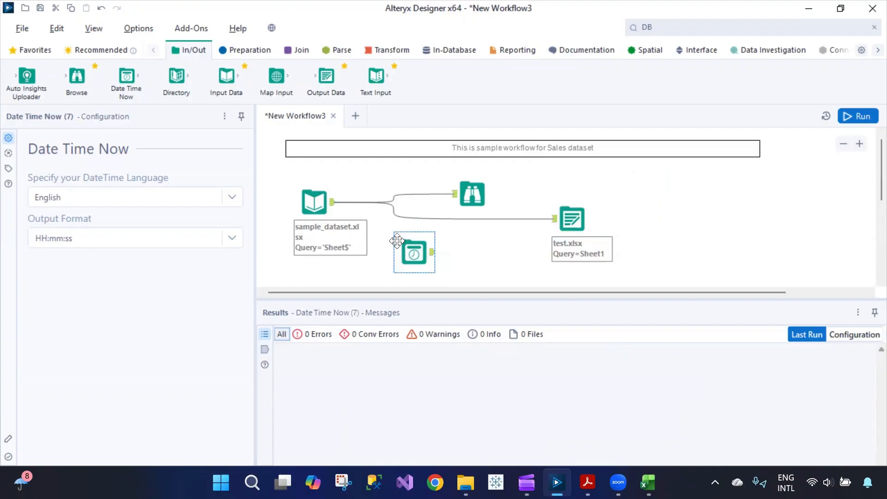
Step: Open the Date Time Now example workflow, examine its instructions and tools, and return to New Workflow3
right_click(126, 79)
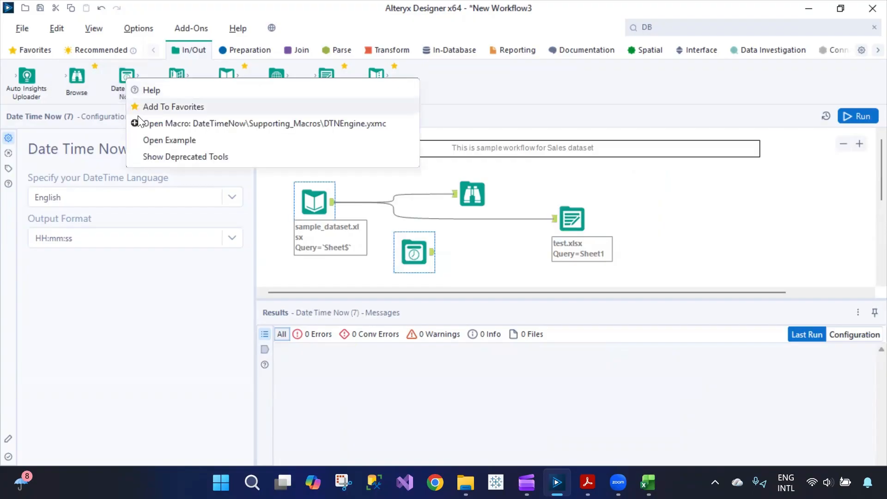
left_click(152, 144)
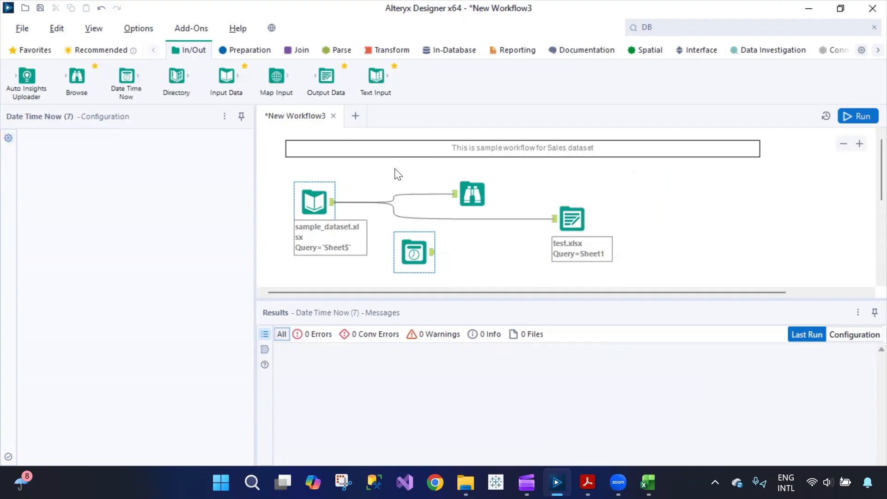
scroll(532, 238, "down", 1)
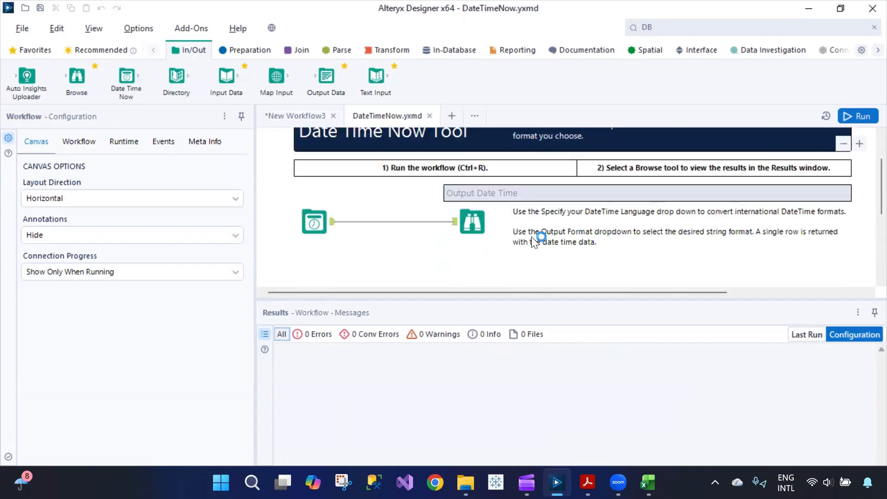
scroll(480, 238, "up", 1)
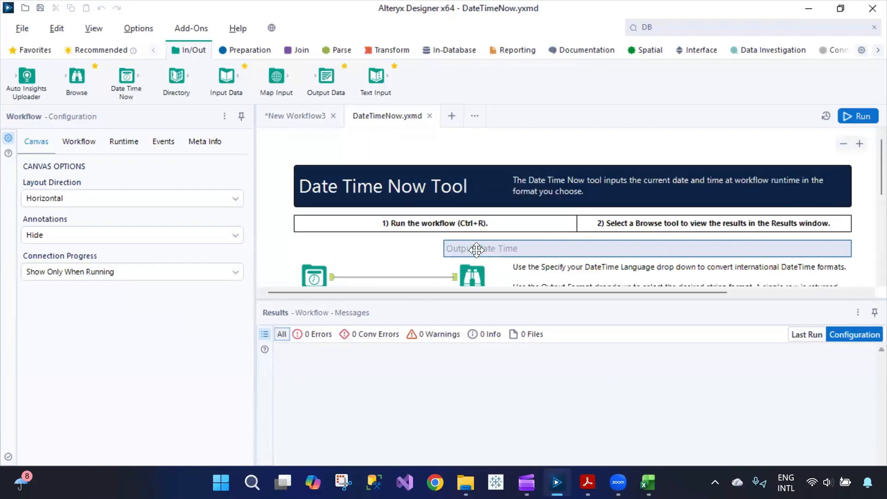
left_click(310, 254)
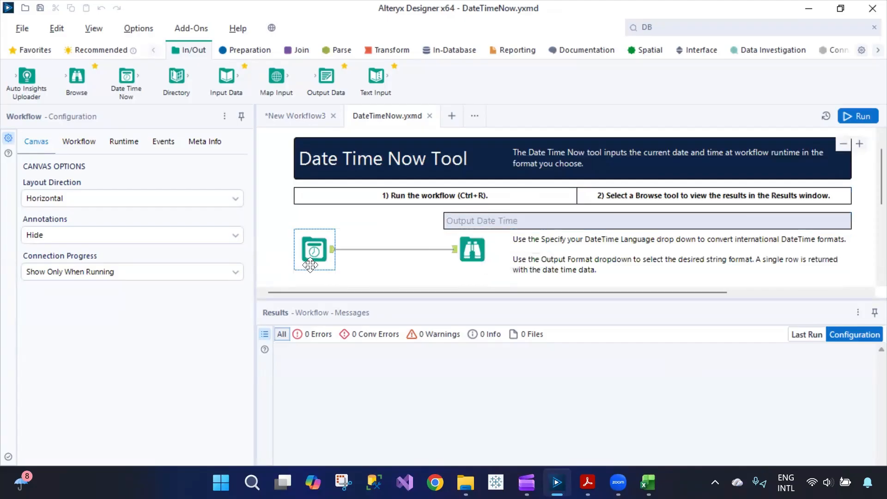
left_click(464, 248)
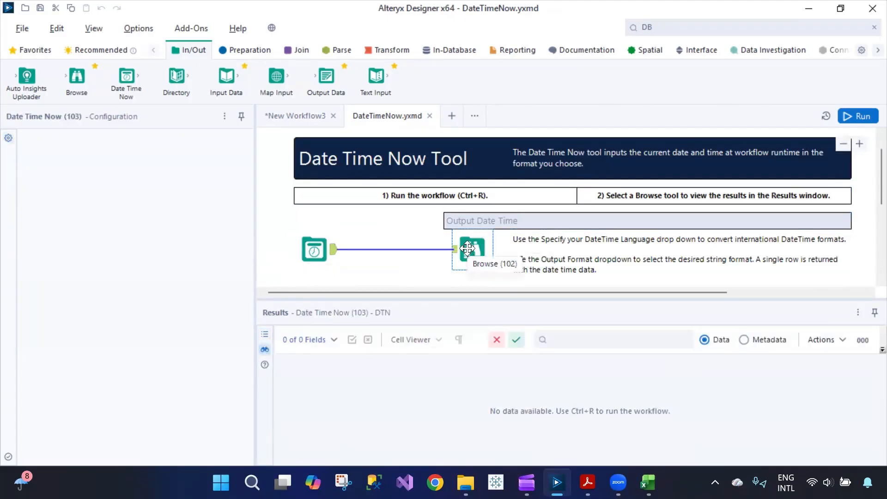
left_click(302, 118)
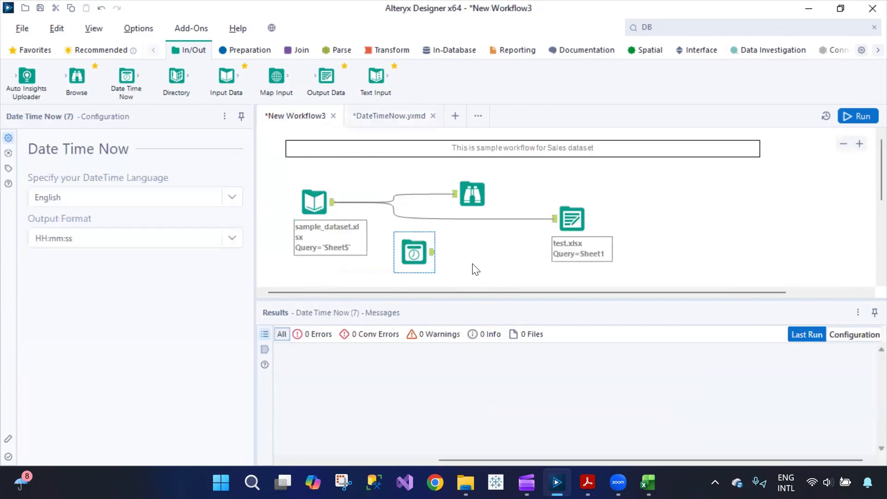
Step: Place the Date Time Now tool beyond the Output Data tool with a Browse tool connected to its output, and run the workflow
left_click_drag(415, 254, 658, 243)
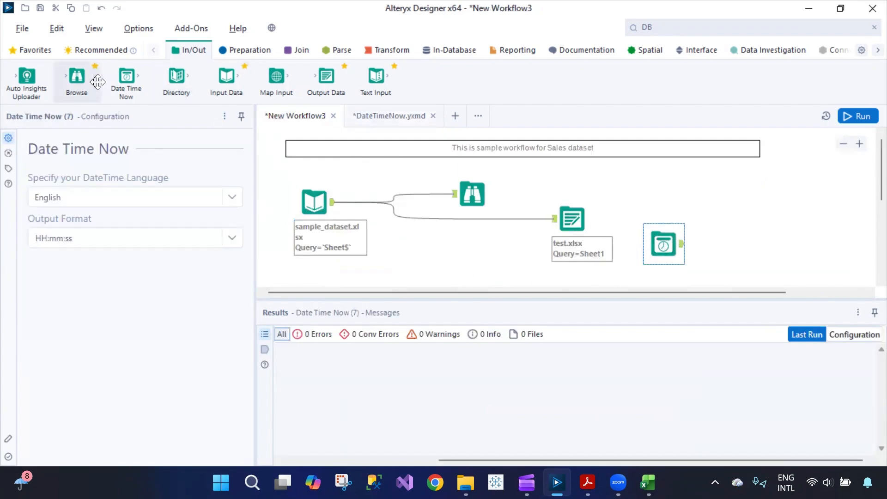
left_click_drag(76, 78, 771, 237)
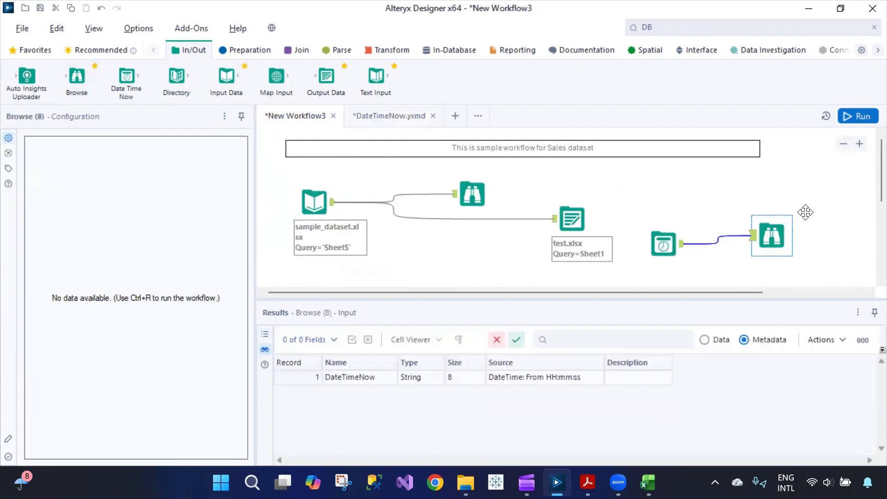
left_click(677, 253)
left_click(783, 246)
left_click(862, 121)
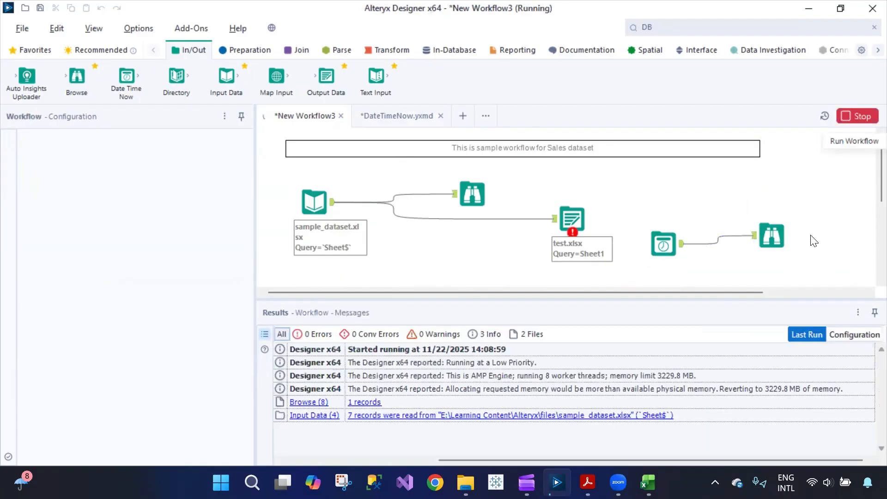
Step: Switch to Excel and close the test workbook that the Output Data tool writes to
left_click(648, 482)
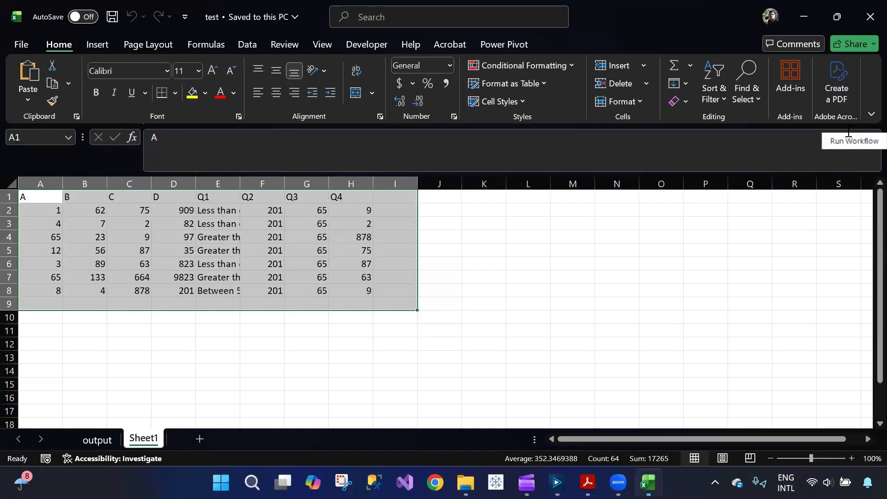
left_click(871, 17)
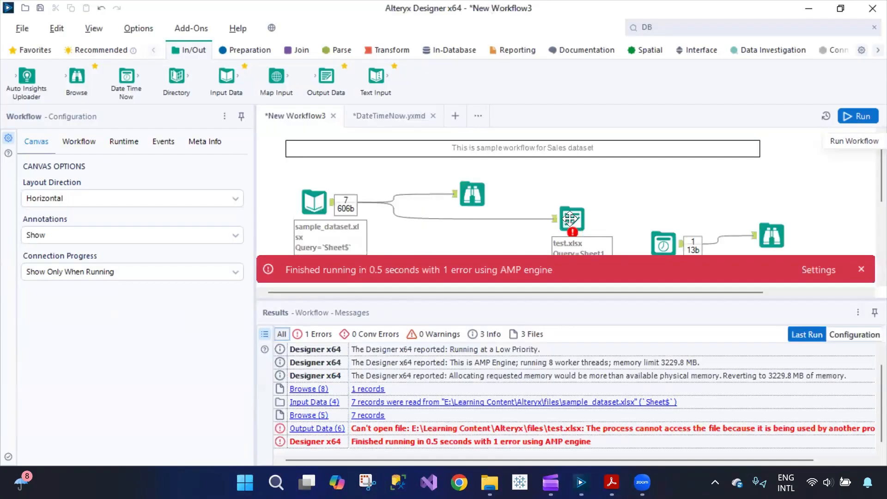
Step: Make the incoming connections of the Browse and Output Data tools fed by sample_dataset.xlsx wireless
left_click(569, 218)
right_click(566, 210)
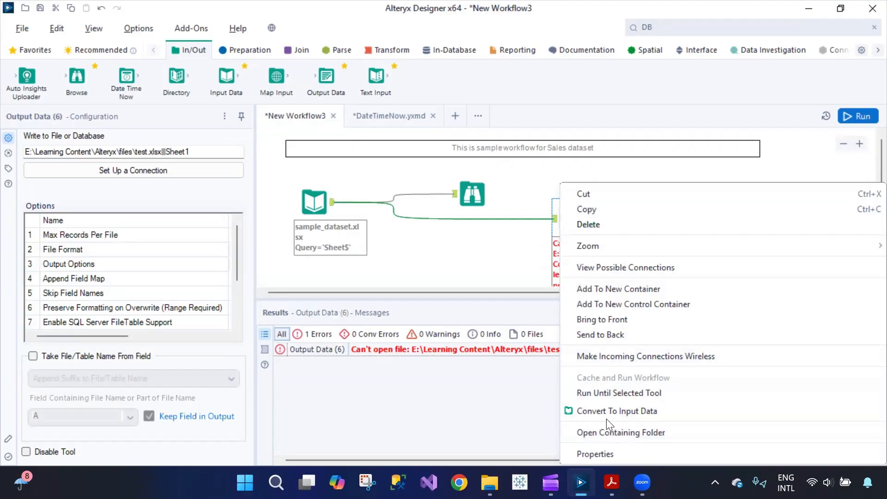
left_click(400, 201)
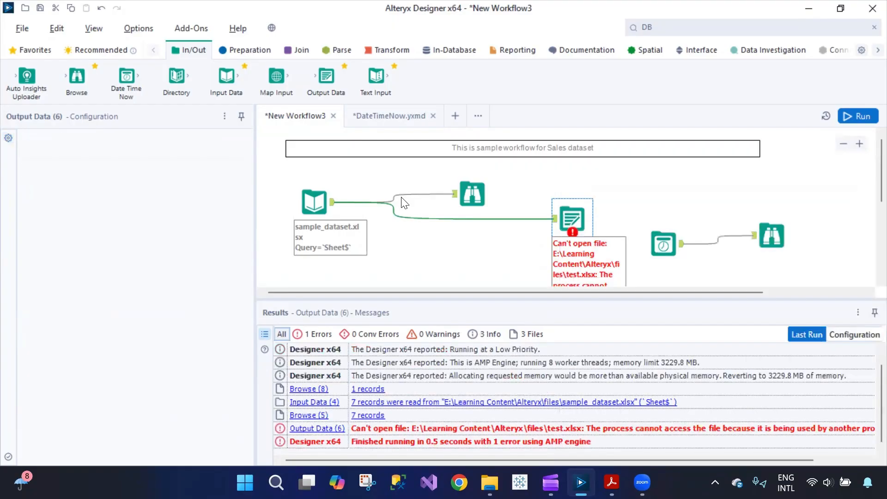
right_click(402, 201)
left_click(466, 184)
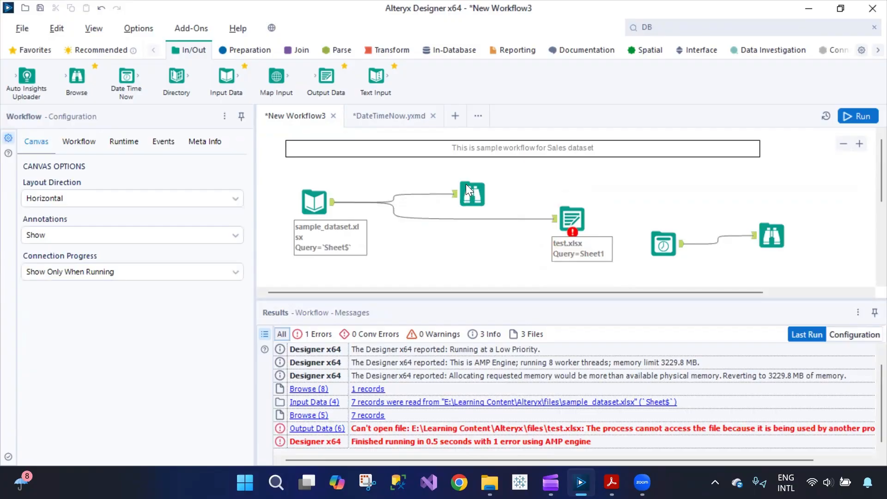
right_click(465, 184)
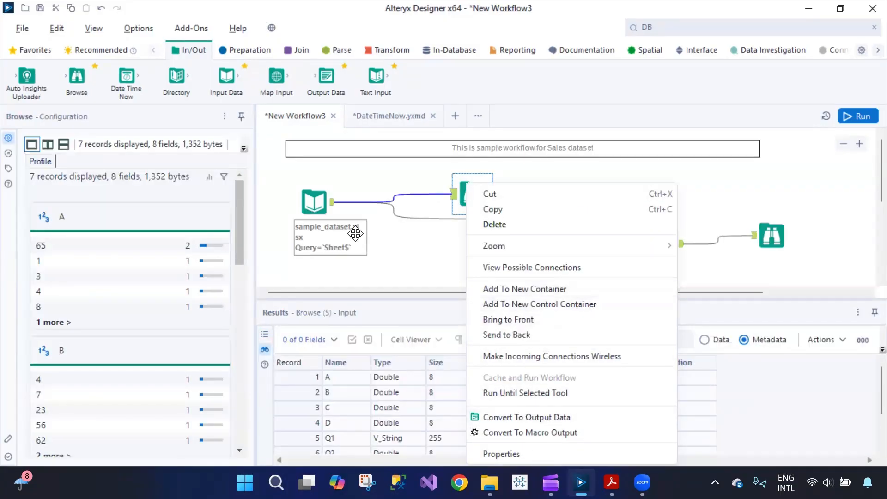
left_click(310, 203)
left_click_drag(283, 167, 606, 253)
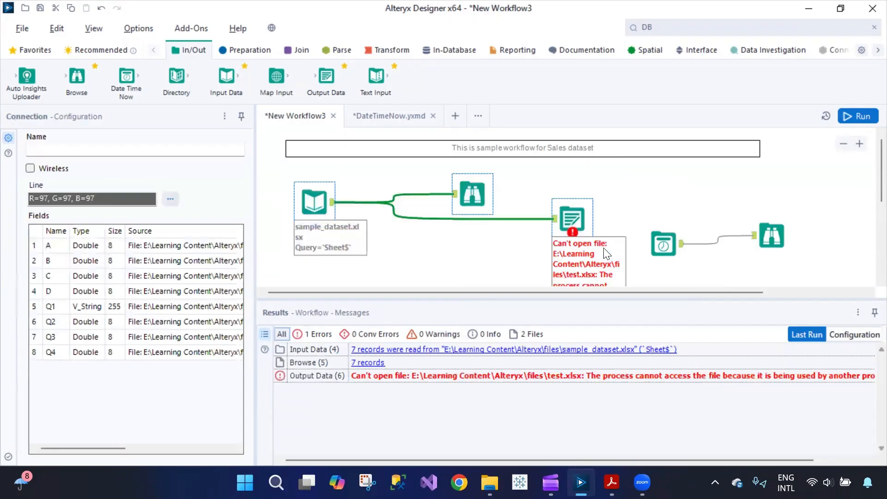
right_click(572, 217)
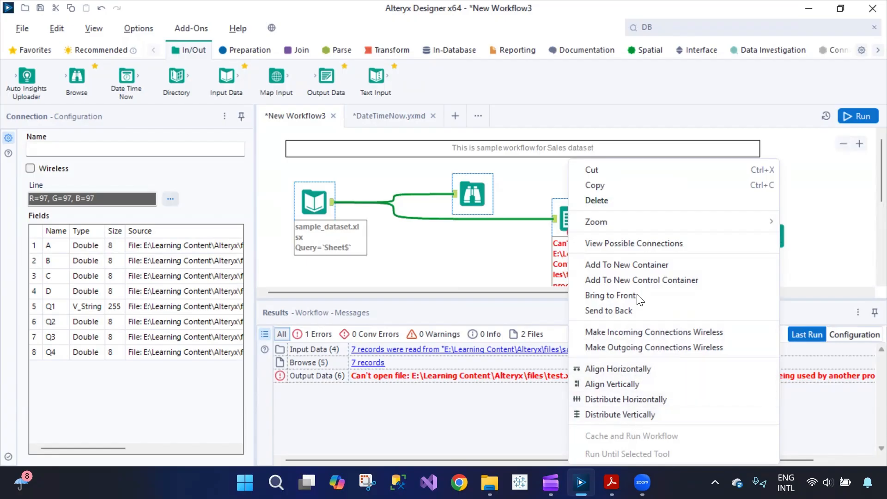
left_click(623, 331)
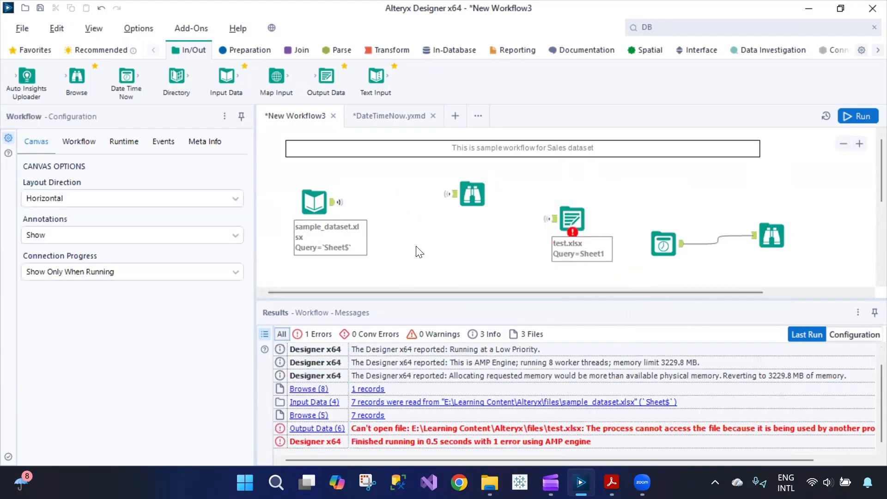
Step: Run the workflow and view the Date Time Now configuration and the output in its Browse tool
left_click(864, 111)
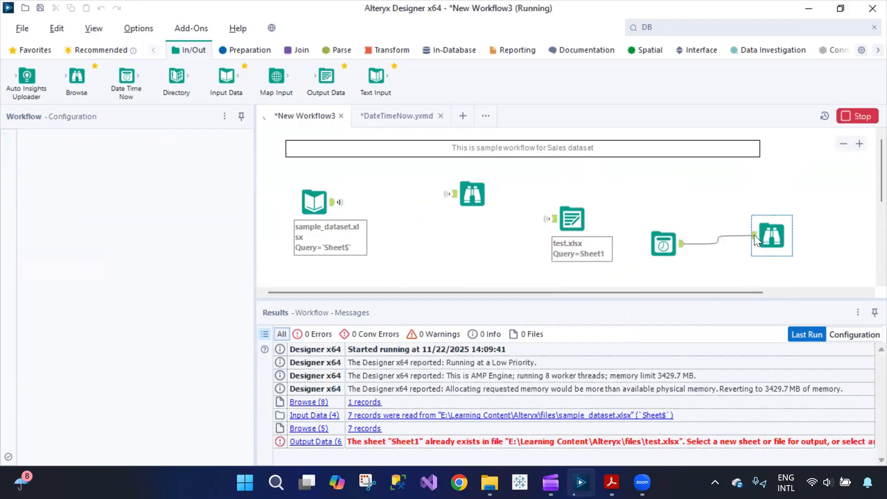
left_click(664, 244)
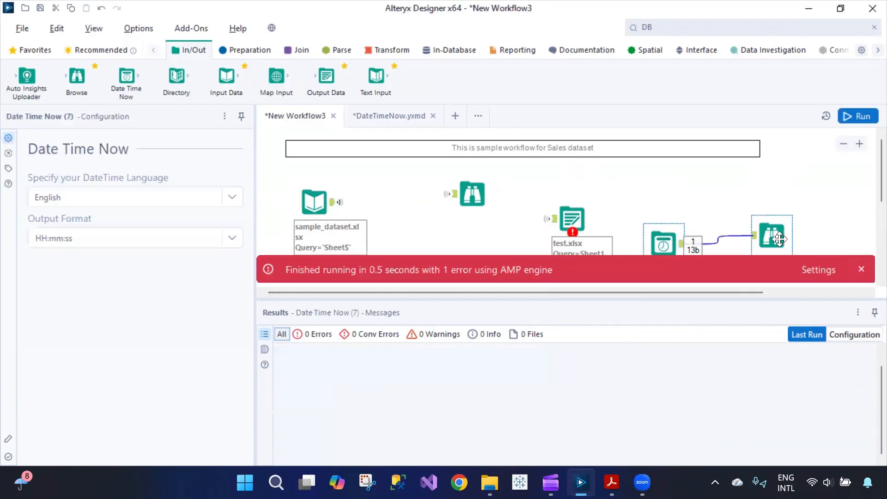
left_click(777, 238)
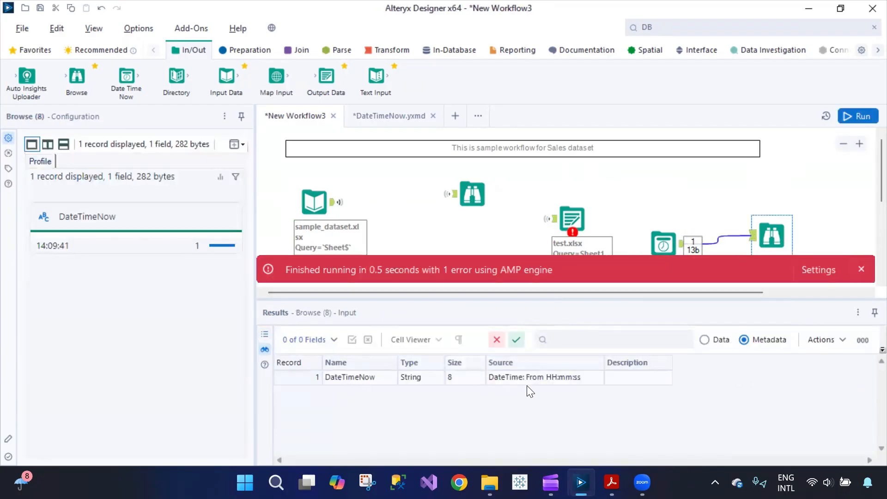
scroll(502, 228, "down", 1)
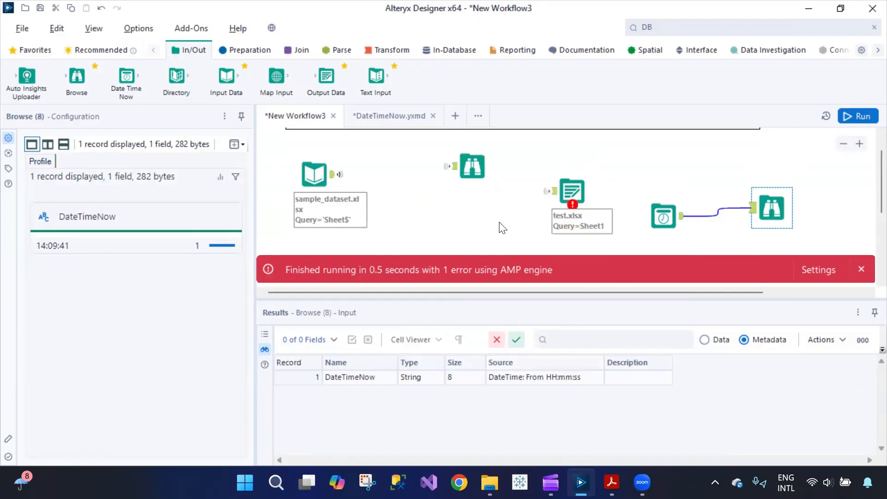
Step: Undo the change that made the sales tools' connections wireless
left_click(572, 190)
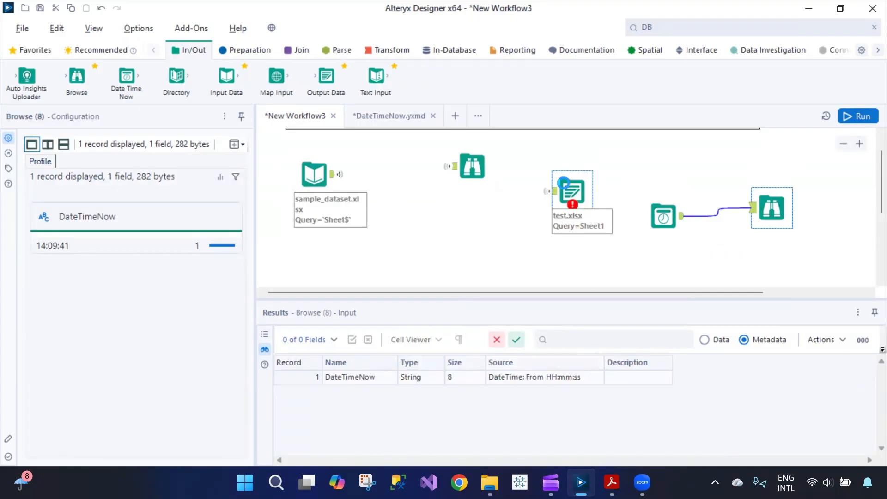
left_click(471, 223)
key("ctrl+z")
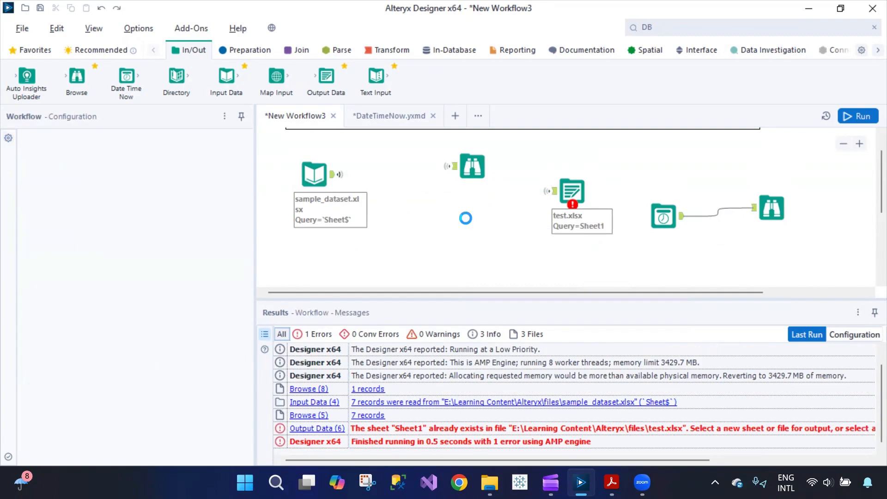
left_click(466, 220)
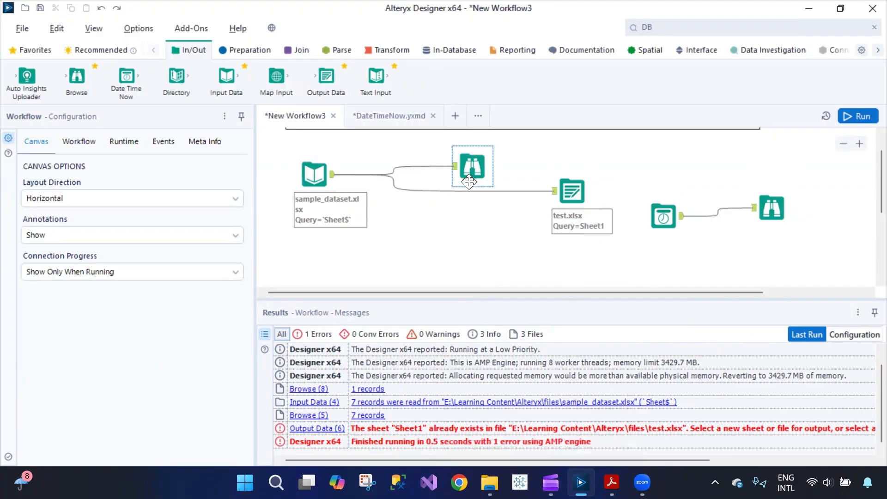
Step: Delete the sales Input Data, Browse and Output Data tools together, and run the workflow with only Date Time Now and its Browse tool
left_click_drag(277, 142, 630, 246)
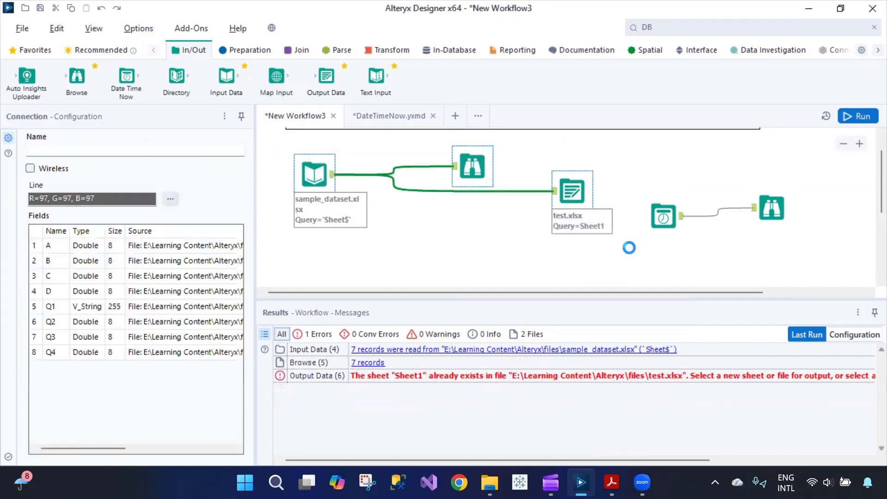
key("Delete")
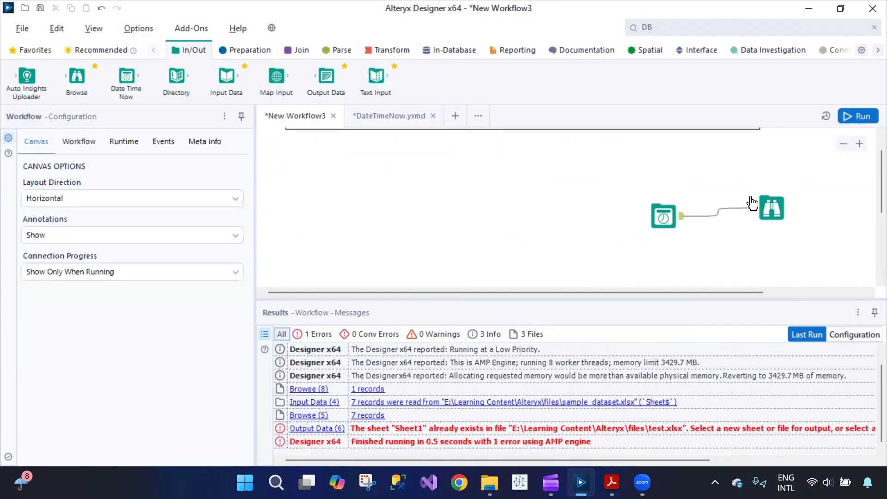
left_click(852, 116)
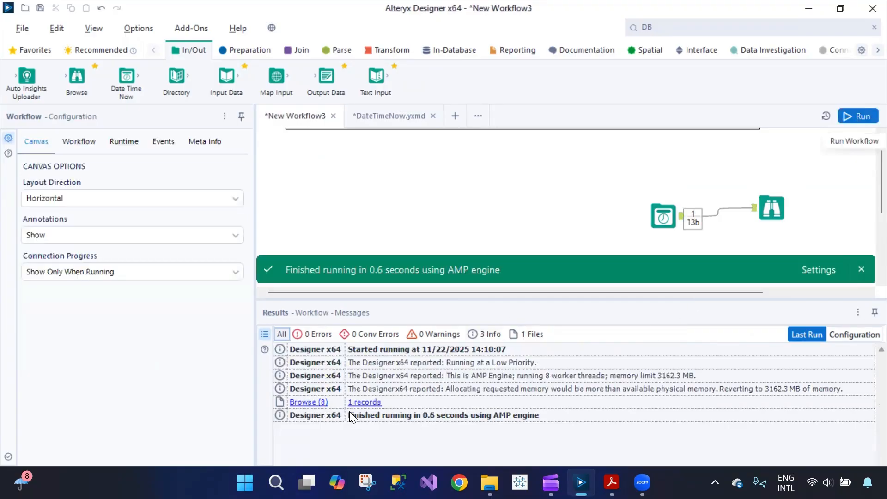
Step: Examine the DateTimeNow record from the run messages and in the Browse tool's results, comparing the data and metadata views
left_click(364, 402)
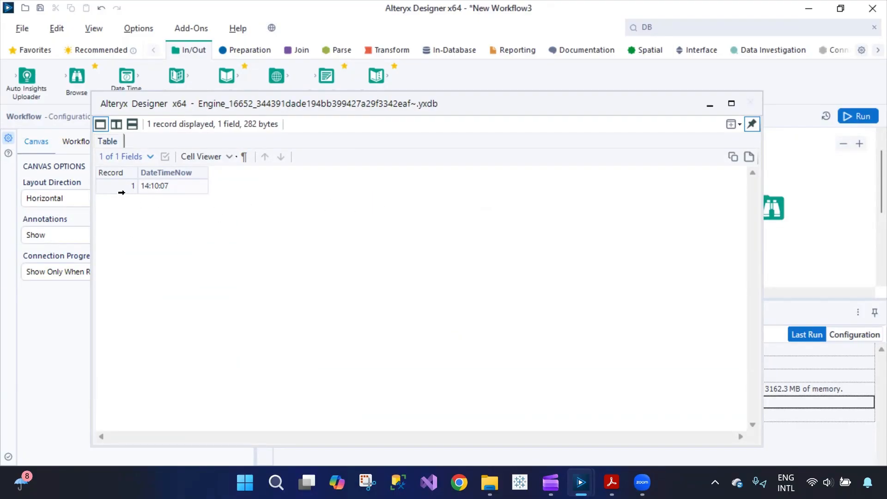
left_click(745, 103)
left_click(771, 208)
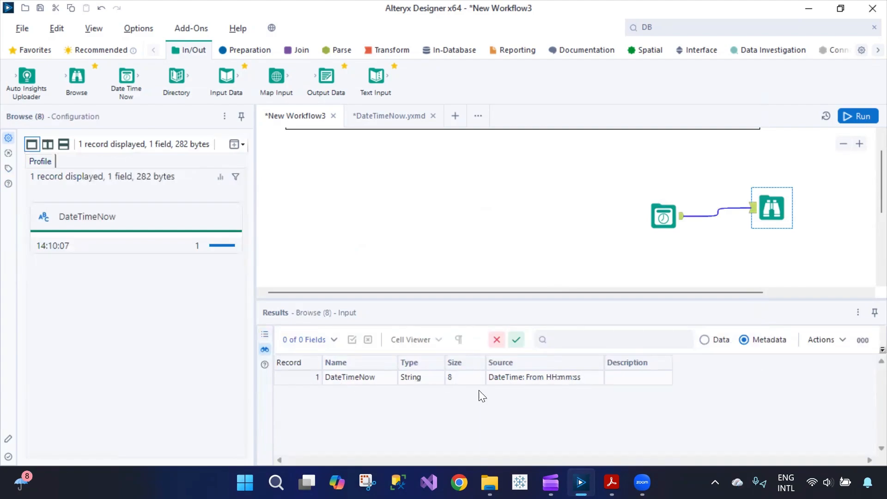
left_click(417, 378)
left_click(705, 340)
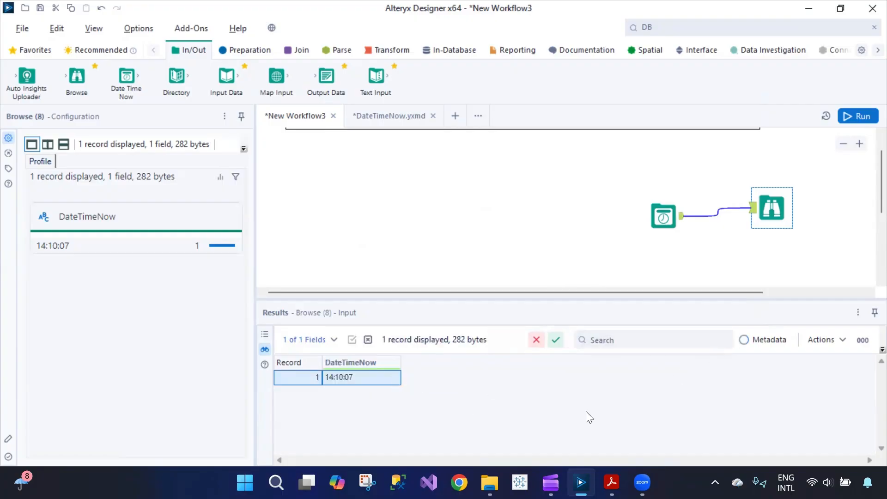
left_click(745, 341)
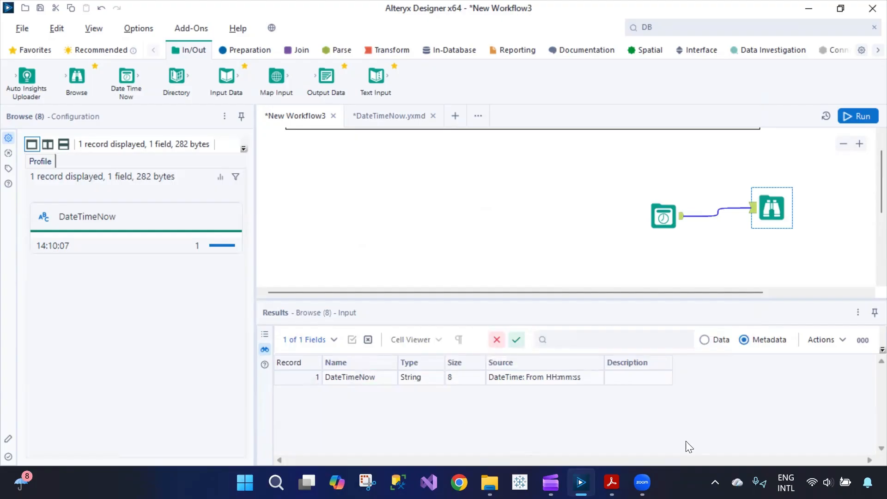
left_click(703, 340)
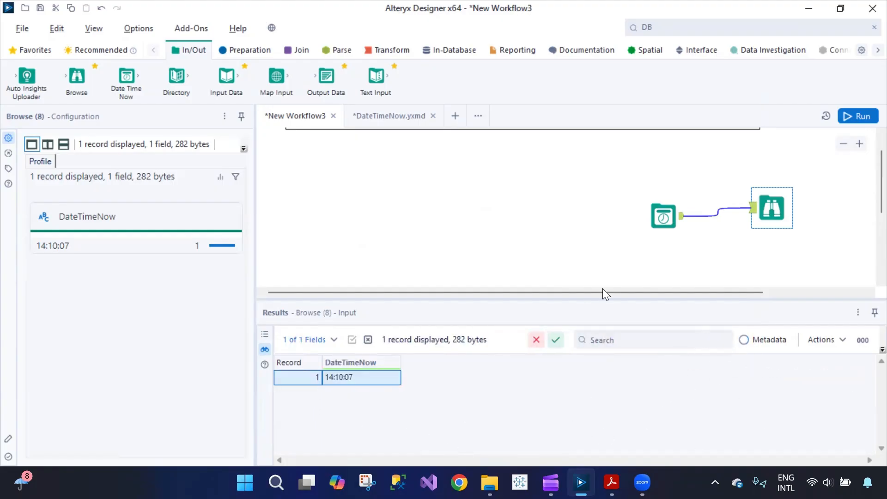
Step: Close the DateTimeNow.yxmd example workflow, keeping New Workflow3 open
left_click(472, 249)
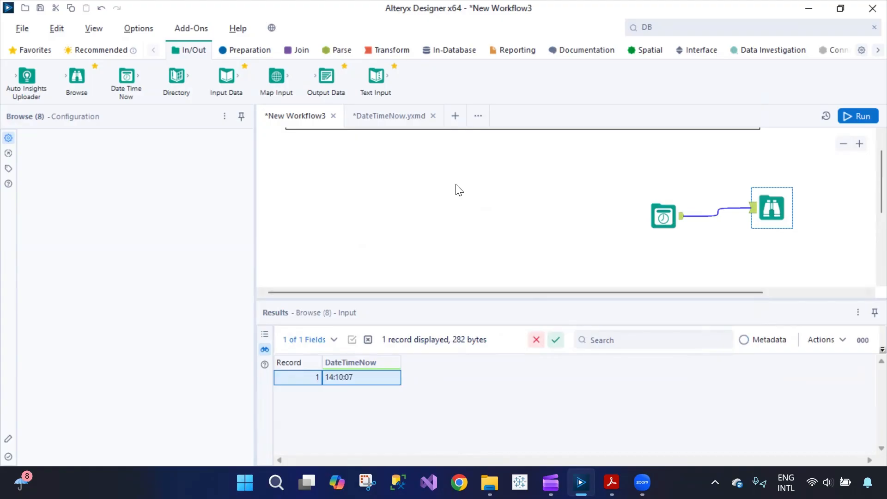
left_click(428, 117)
left_click(447, 266)
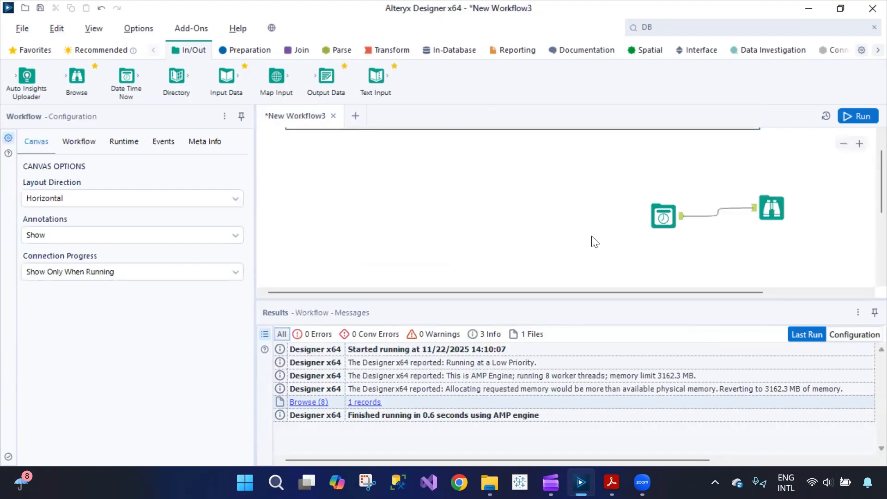
Step: Move the Date Time Now tool to where the sales Input Data tool stood and bring its Browse tool closer in line with it
left_click_drag(649, 210, 299, 203)
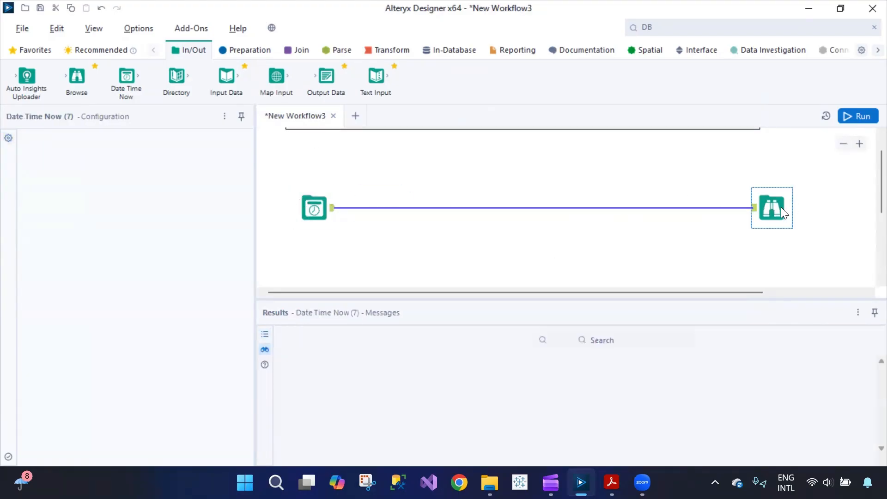
left_click_drag(781, 207, 523, 208)
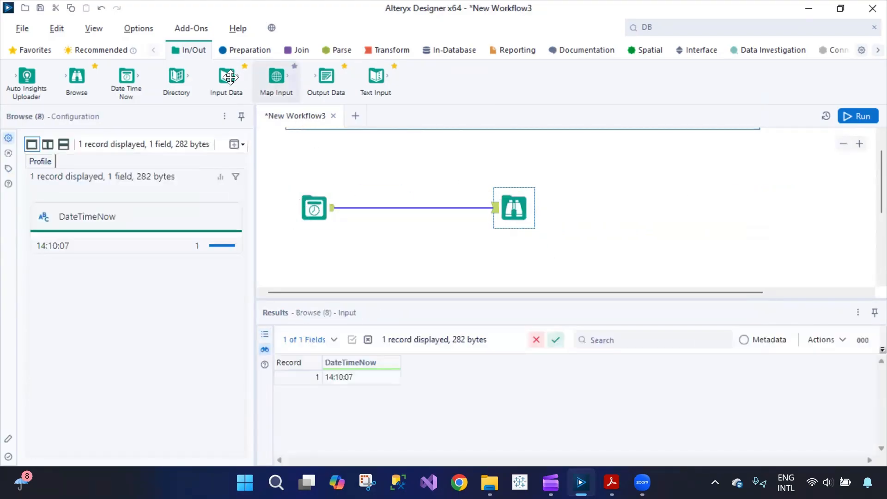
Step: Add a Sample tool beyond the Browse tool, and find and place a Generate Rows tool that feeds into it
left_click(247, 50)
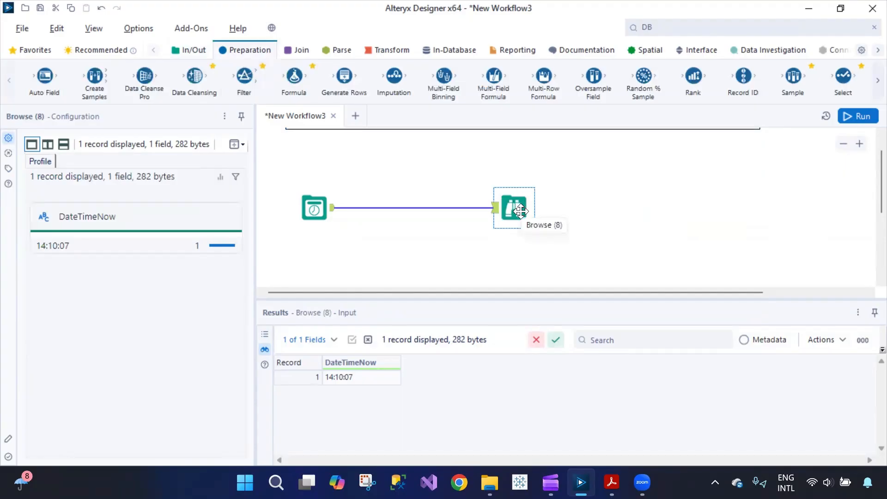
left_click_drag(787, 91, 637, 214)
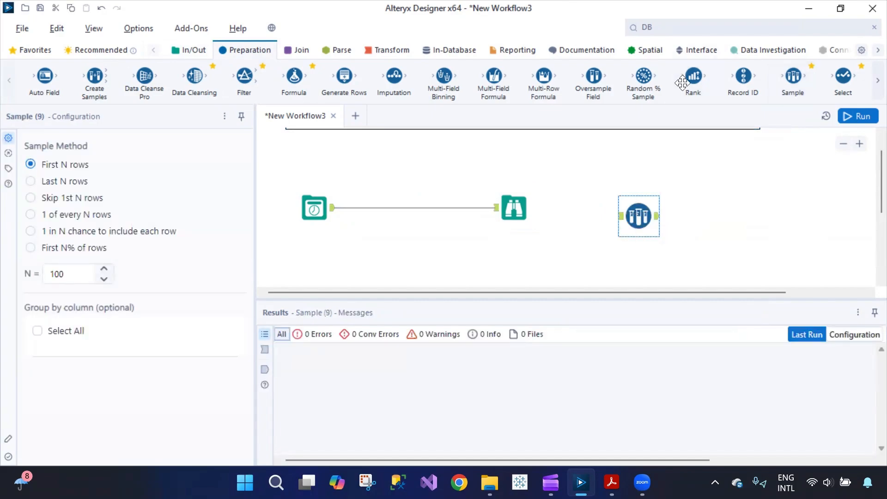
left_click(693, 27)
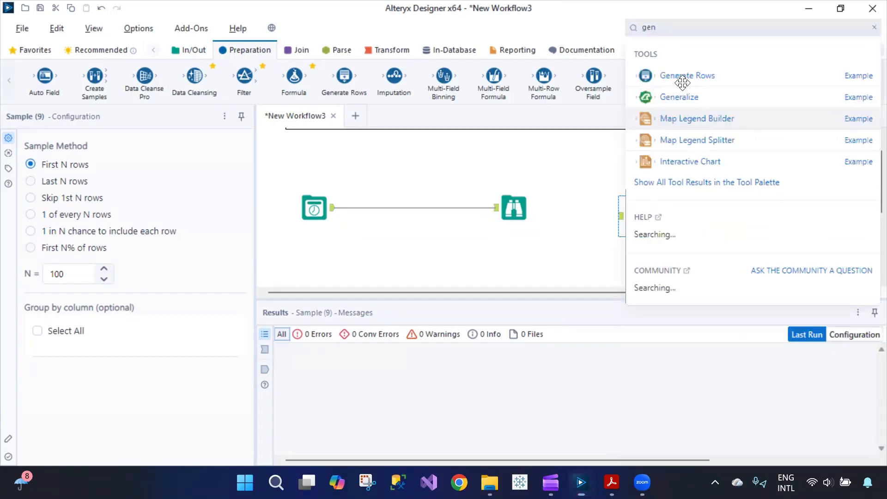
left_click_drag(682, 83, 538, 241)
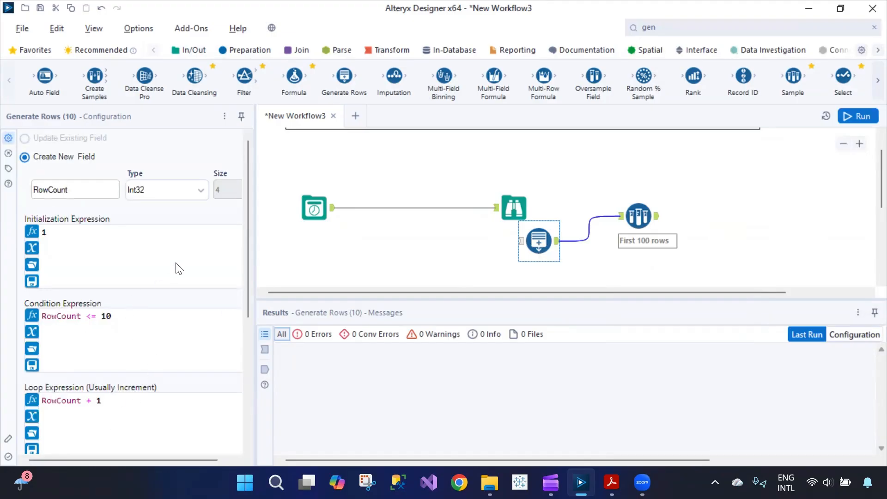
Step: Review the Generate Rows loop expression and the Sample tool's sampling options, and return to the Browse tool
left_click_drag(247, 269, 247, 384)
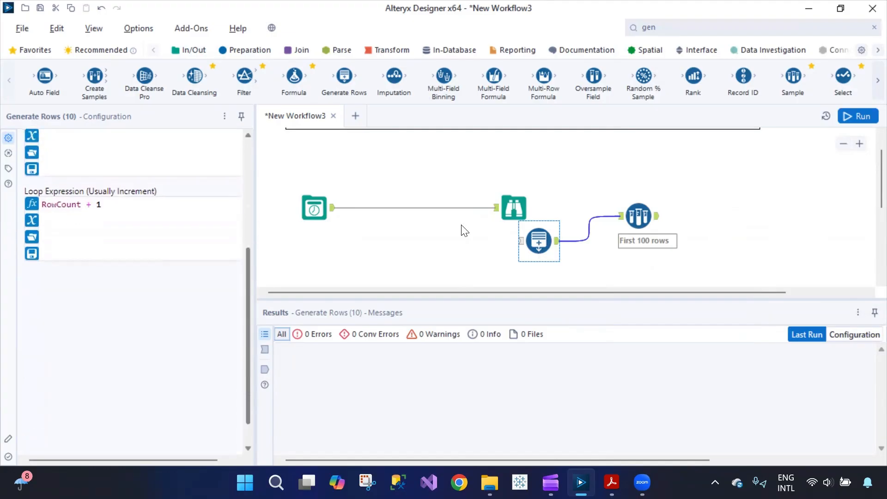
left_click(633, 202)
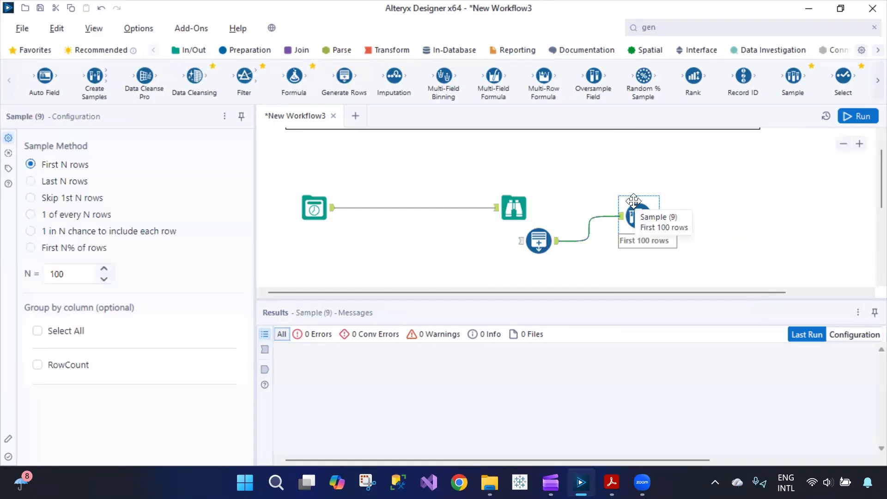
left_click(527, 193)
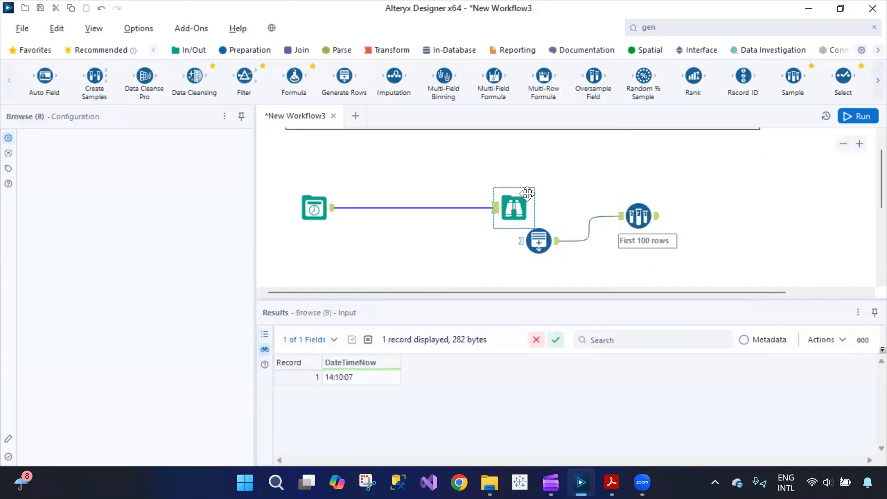
Step: Delete the old Browse tool and the Date Time Now tool from the canvas
key("Delete")
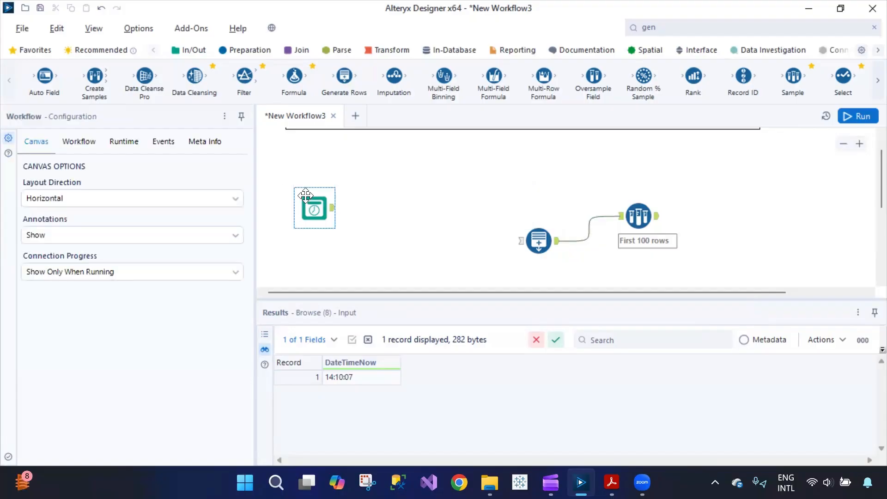
left_click(296, 208)
key("Delete")
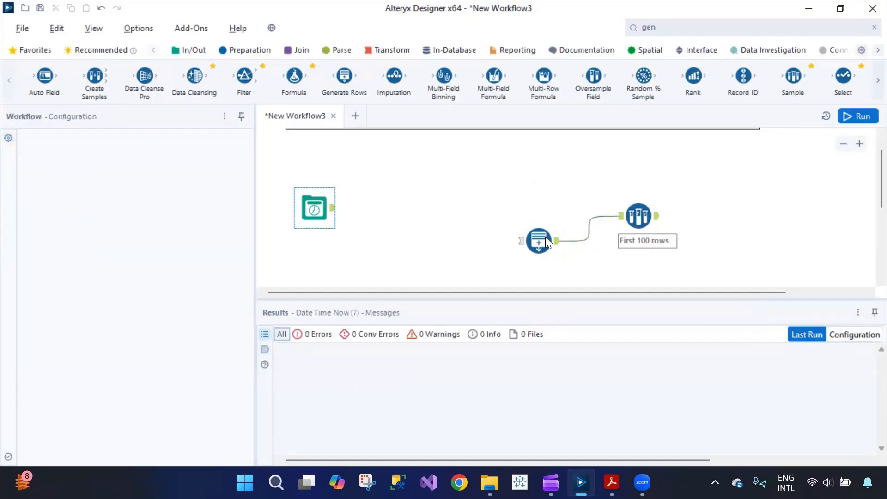
Step: Move the Generate Rows tool to the start of the flow and bring the Sample tool closer to it
left_click(539, 238)
left_click_drag(538, 238, 272, 183)
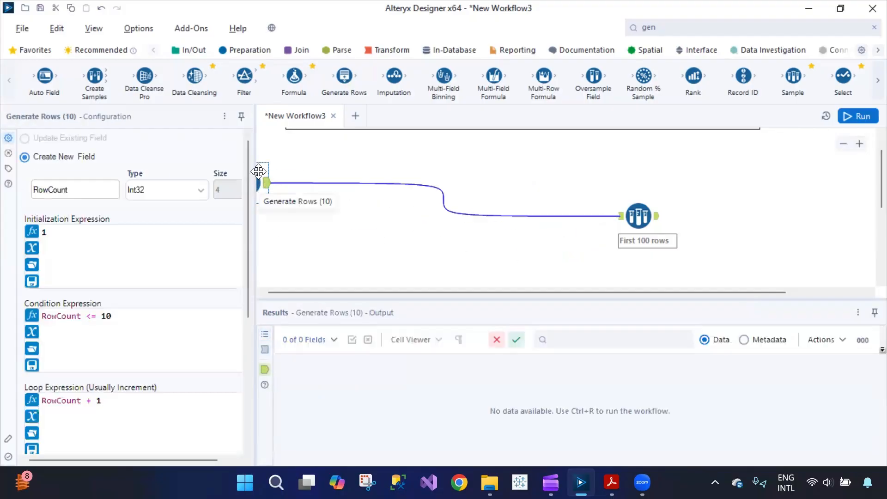
left_click_drag(332, 167, 348, 182)
left_click_drag(638, 216, 474, 192)
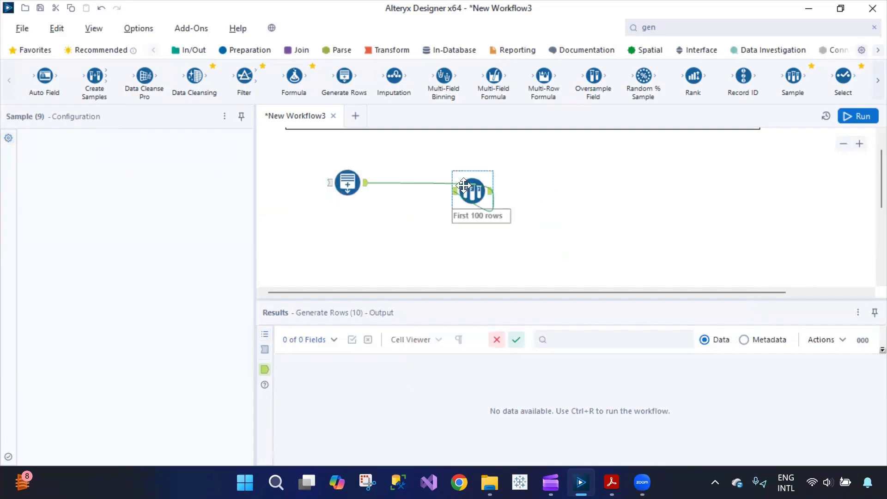
Step: Connect a new Browse tool to the Sample tool's output and run the workflow to view the generated rows
left_click(188, 50)
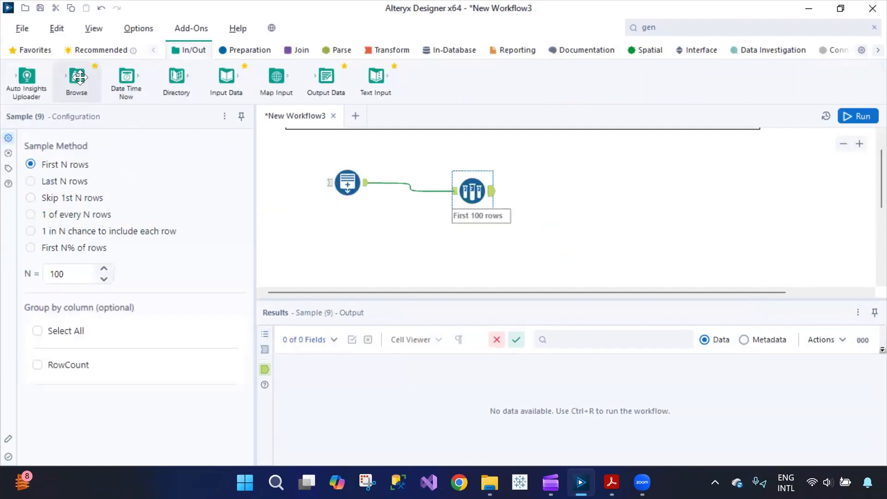
mouse_move(76, 80)
left_mouse_down()
mouse_move(522, 202)
mouse_move(589, 207)
left_mouse_up()
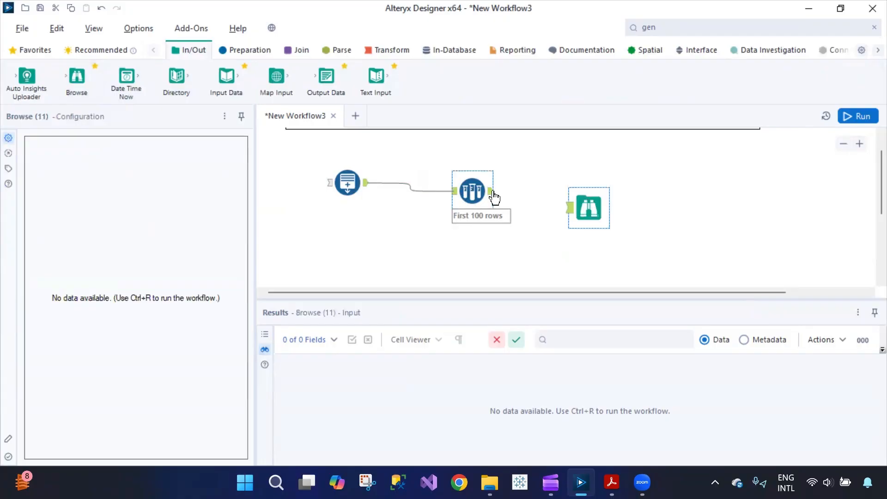
mouse_move(491, 191)
left_mouse_down()
mouse_move(587, 225)
mouse_move(582, 219)
left_mouse_up()
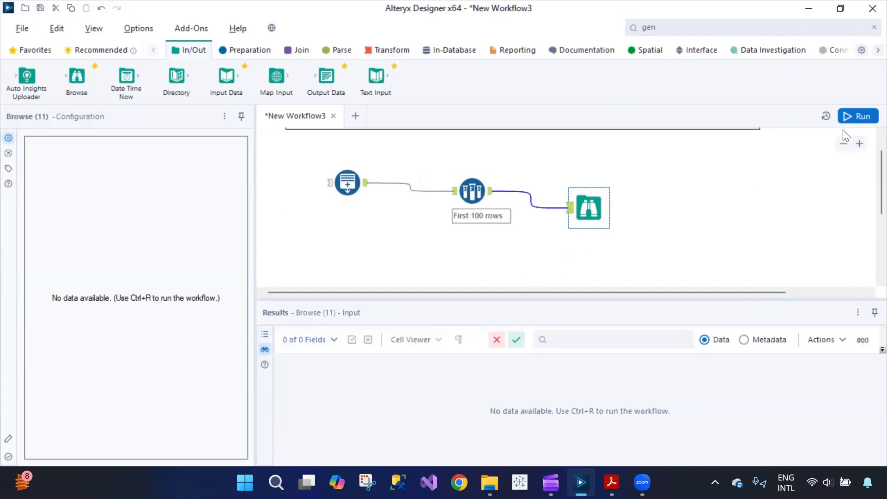
left_click(855, 117)
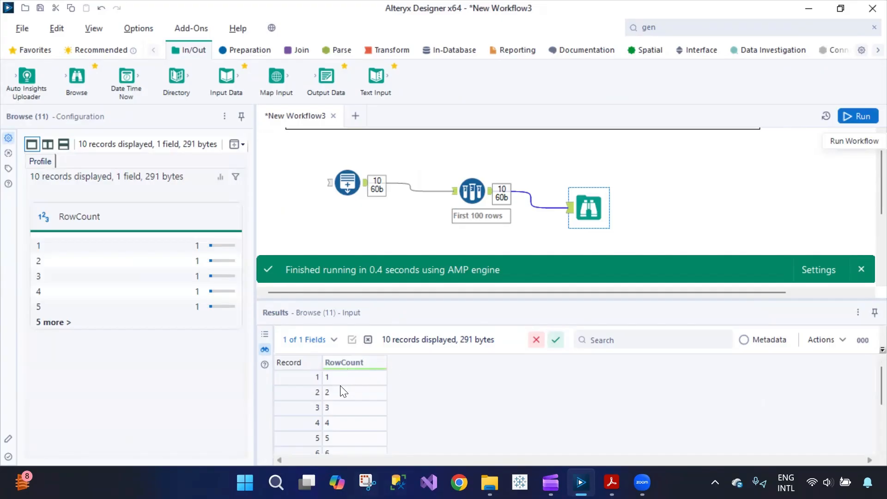
scroll(344, 412, "down", 2)
Step: Set the Generate Rows condition expression to RowCount <= 1000 and rerun the workflow, checking its output through to the last record
left_click(472, 190)
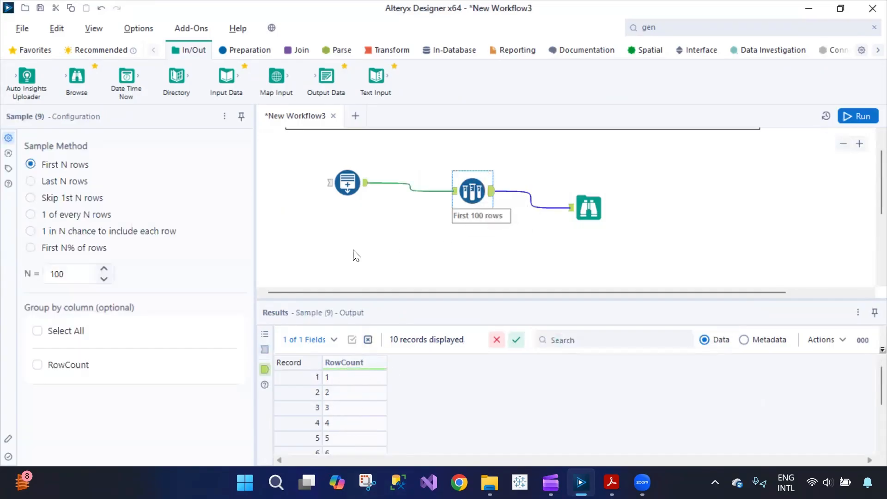
left_click(338, 190)
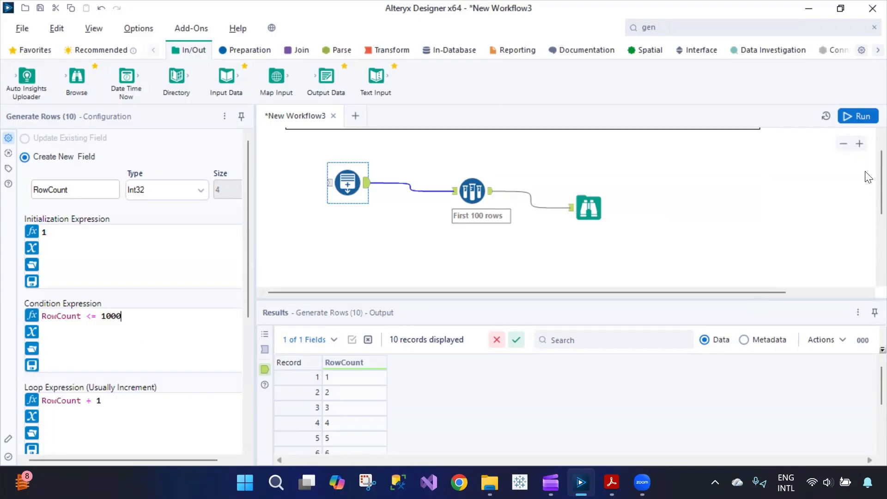
left_click(858, 116)
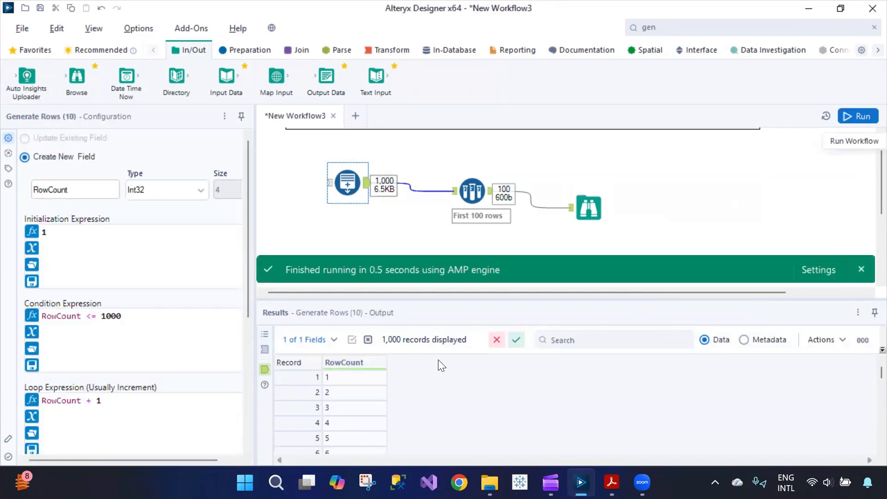
left_click_drag(881, 372, 865, 455)
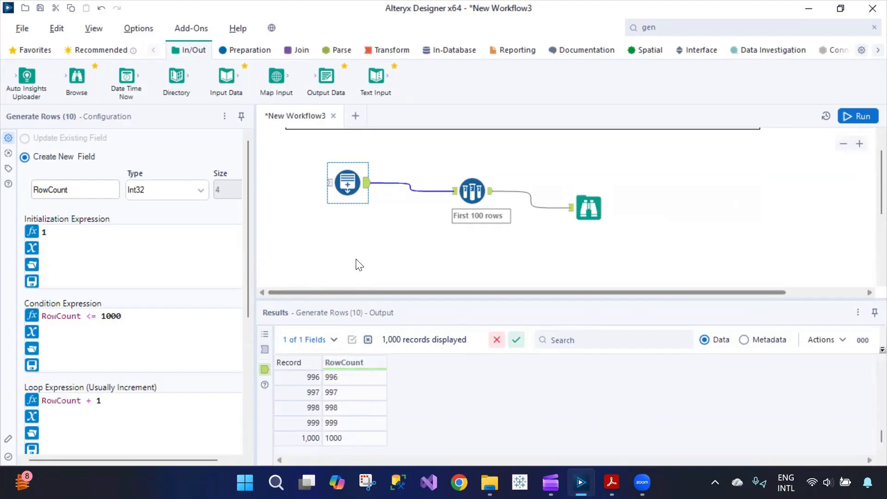
Step: Try grouping the Sample tool by all columns, and clear that selection again
scroll(358, 265, "up", 1)
left_click(472, 205)
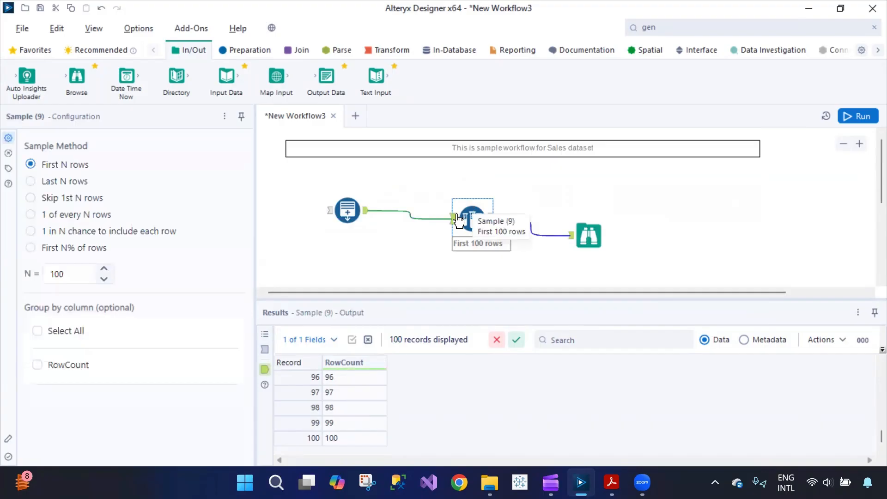
left_click(69, 332)
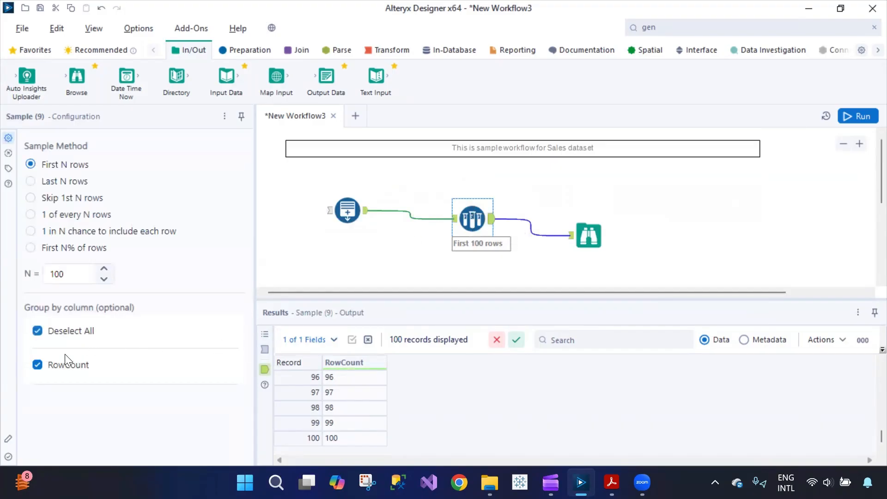
left_click(71, 332)
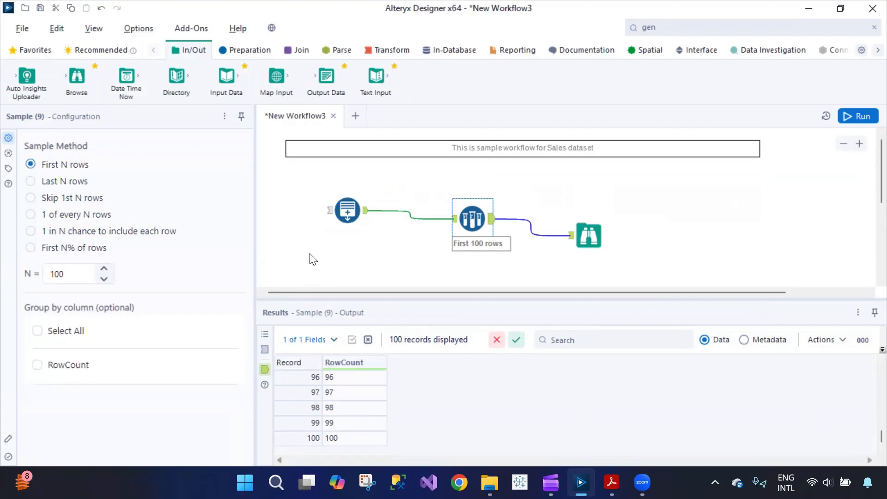
Step: Examine the data and metadata of the Generate Rows output and the Browse tool's input
left_click(342, 207)
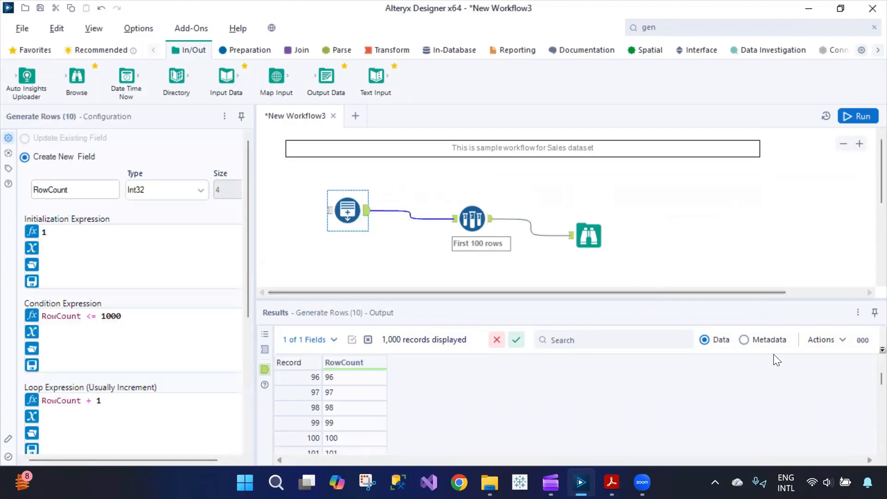
left_click(744, 340)
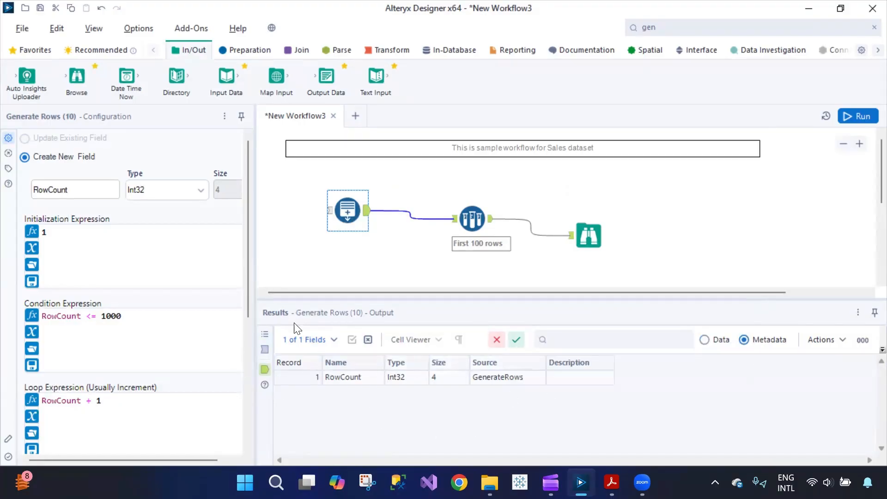
left_click(589, 235)
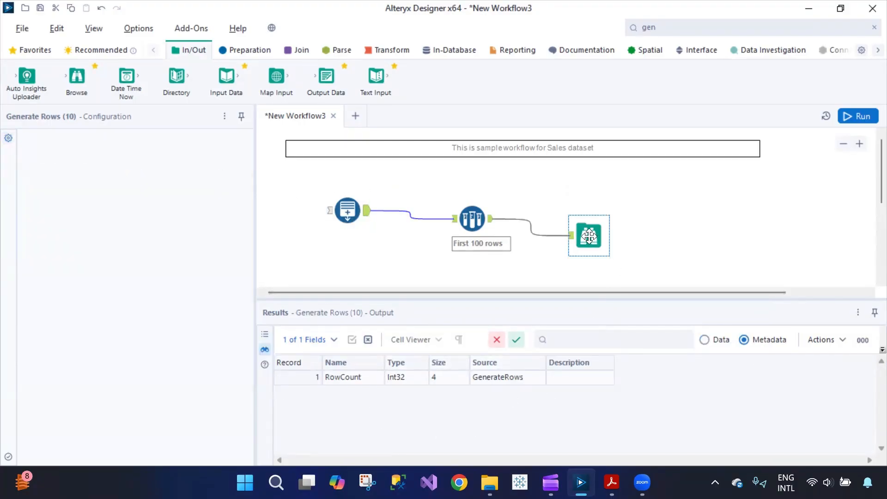
left_click(706, 341)
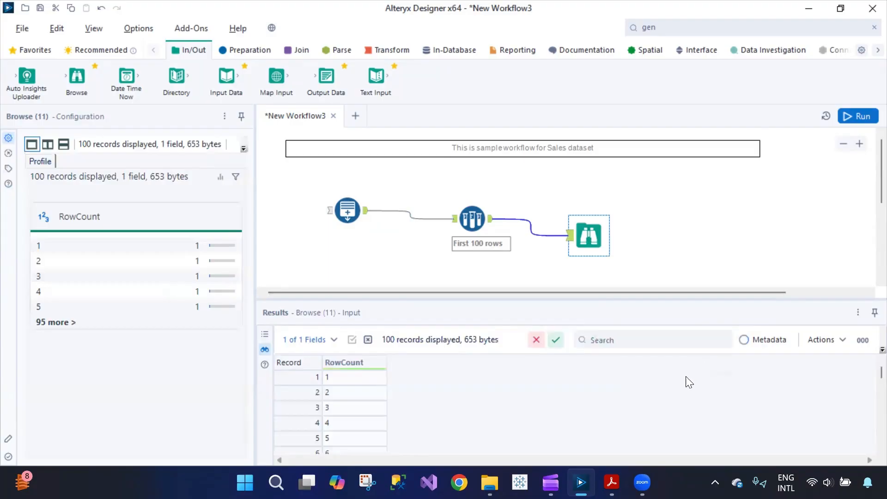
left_click(745, 341)
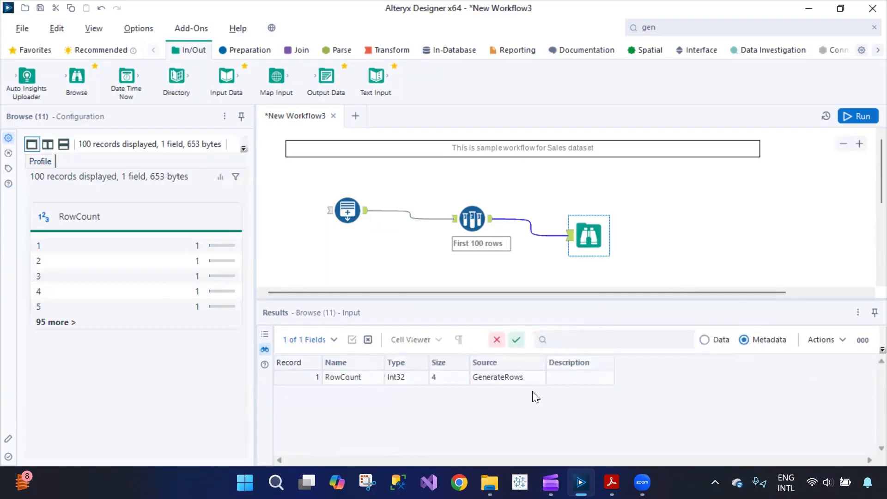
left_click(704, 340)
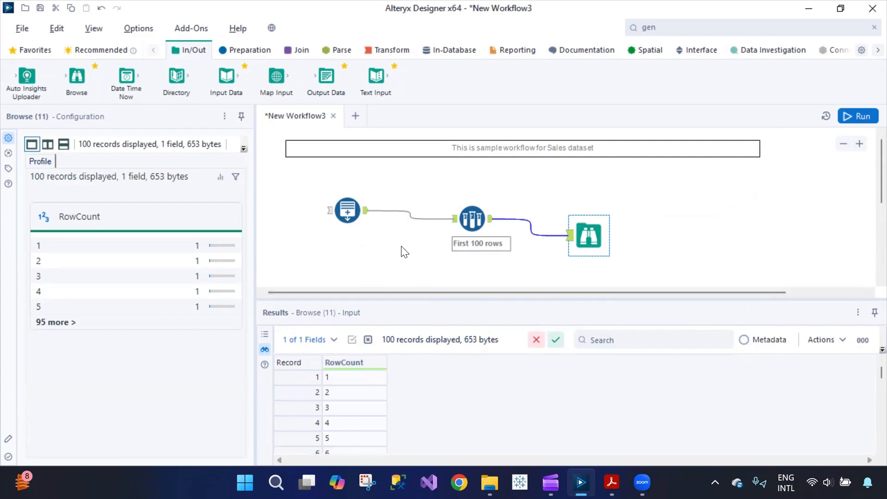
left_click(245, 49)
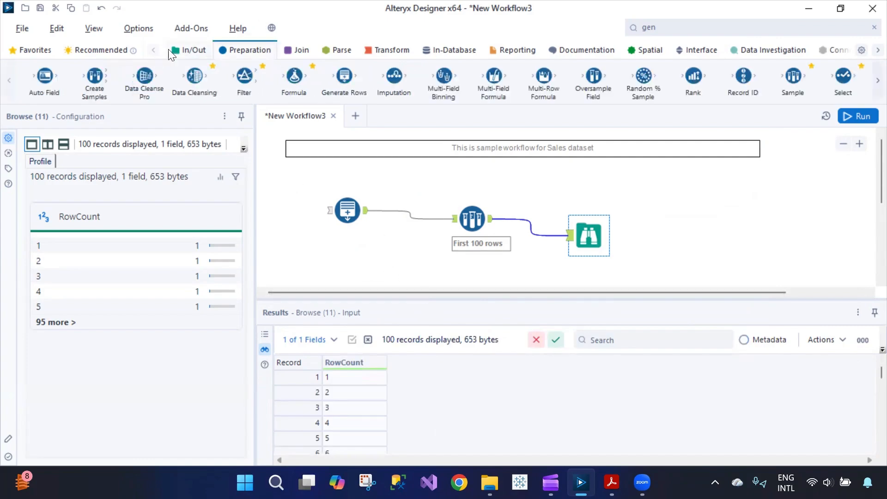
left_click(132, 28)
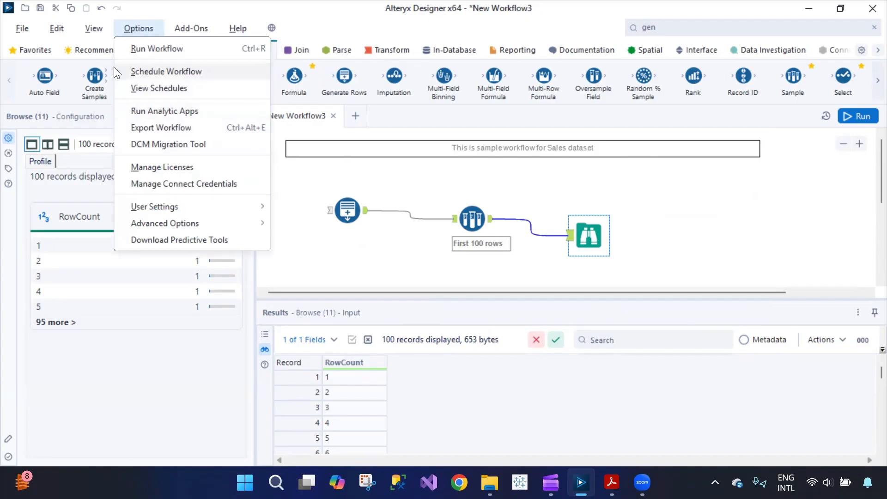
mouse_move(94, 34)
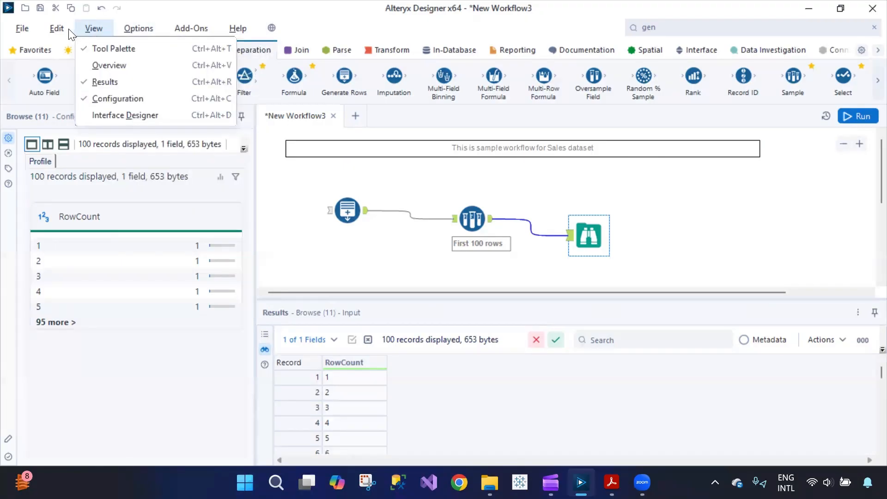
mouse_move(29, 37)
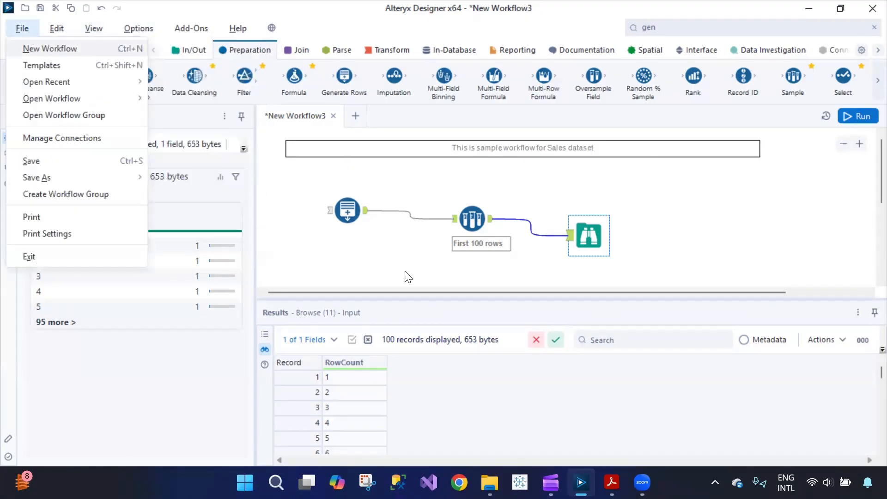
left_click(415, 265)
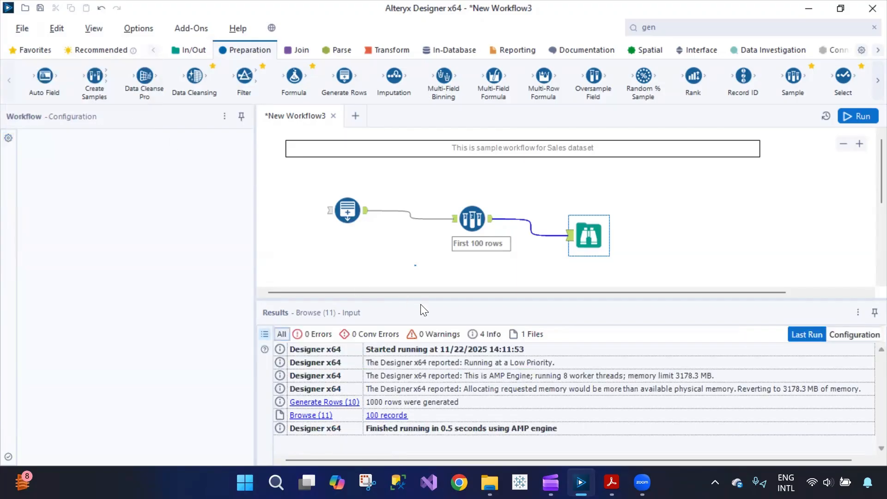
left_click(442, 286)
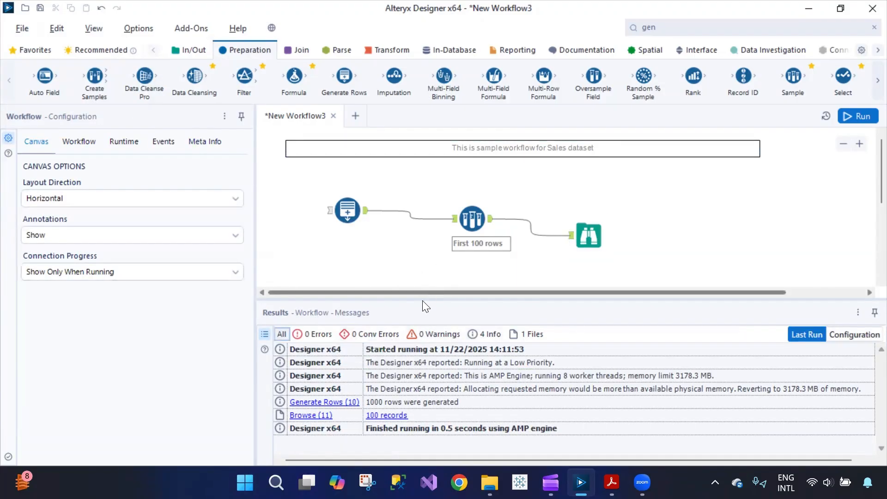
left_click(479, 224)
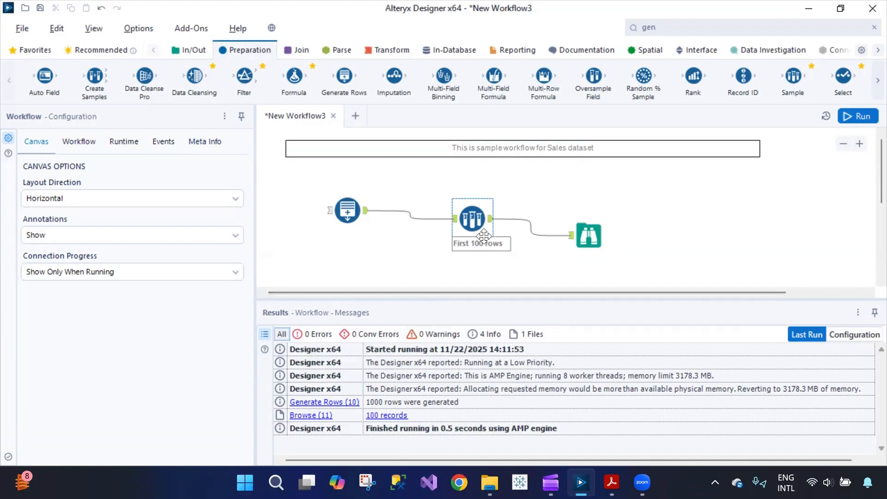